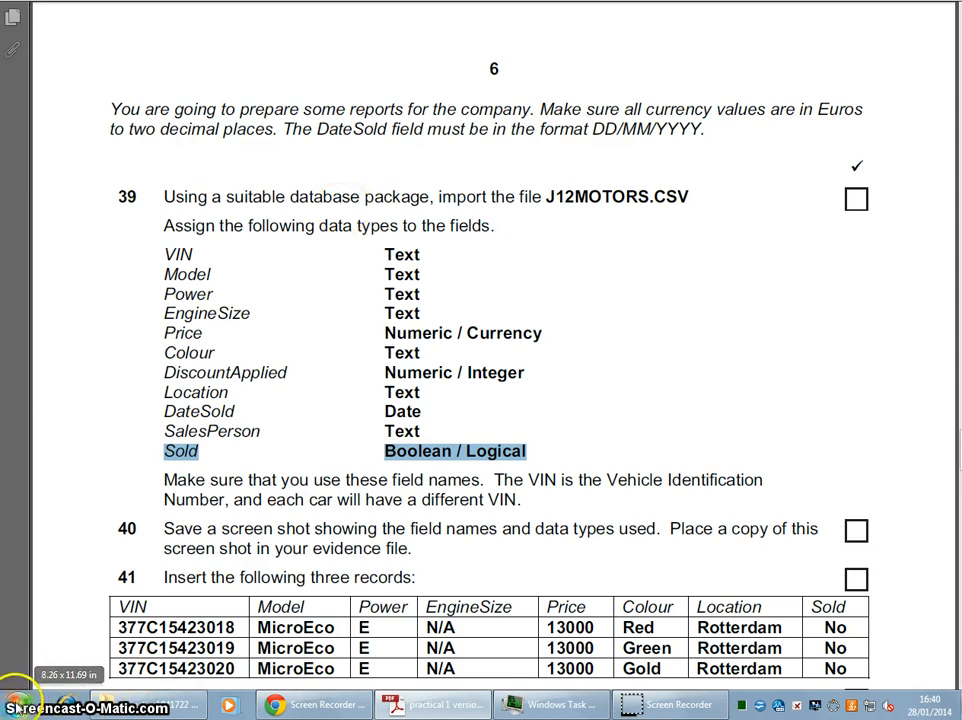
- Launch Microsoft Access 2010 from the Microsoft Office programs in Core Applications
click(16, 702)
click(34, 642)
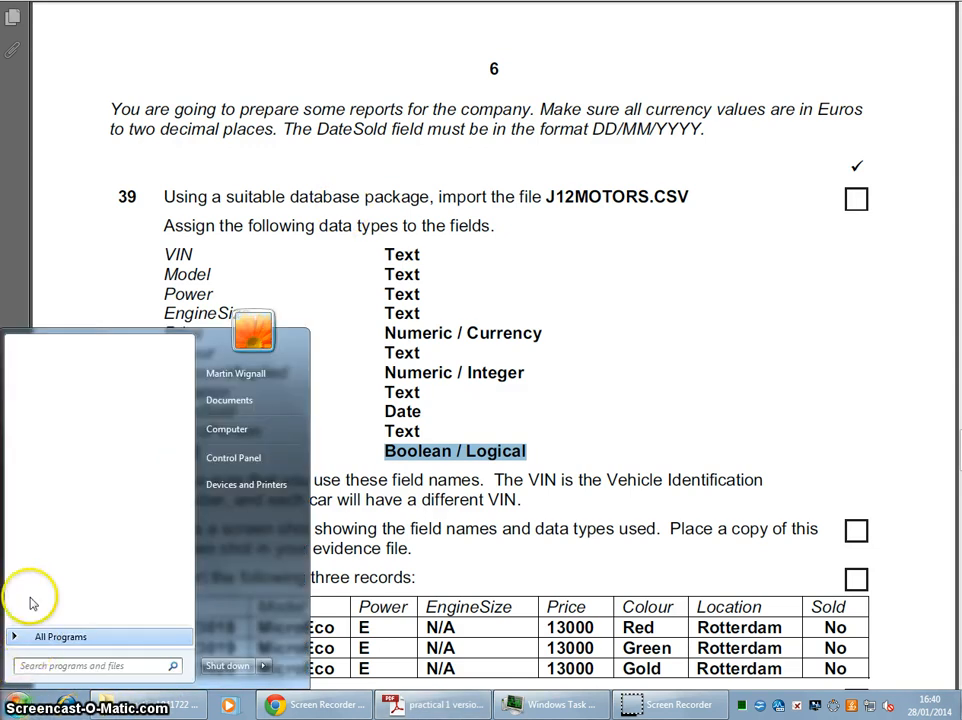
click(50, 430)
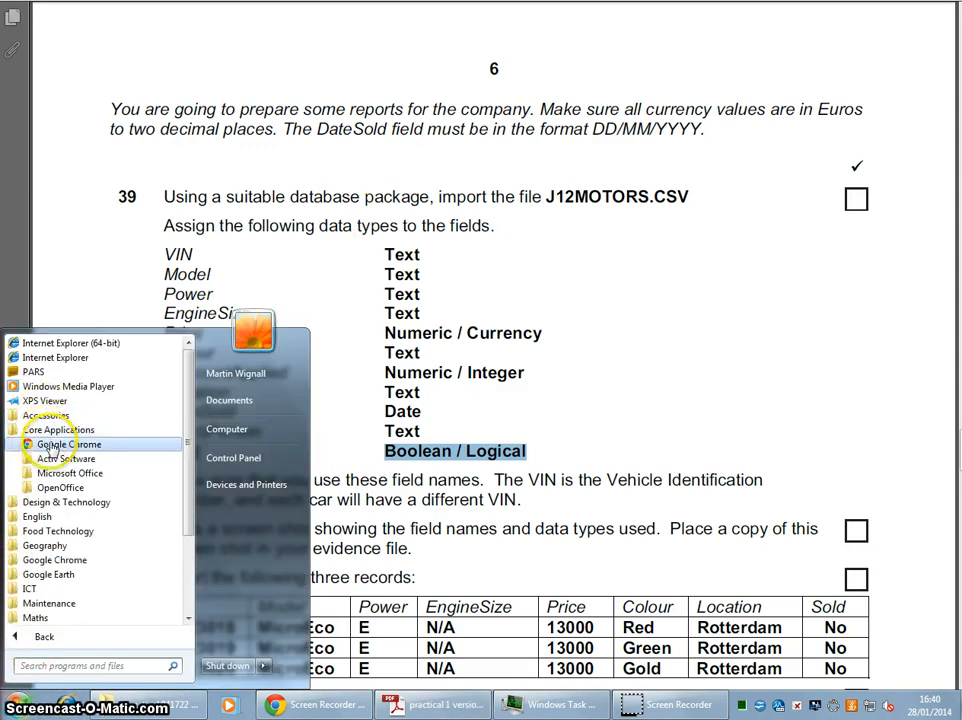
click(68, 474)
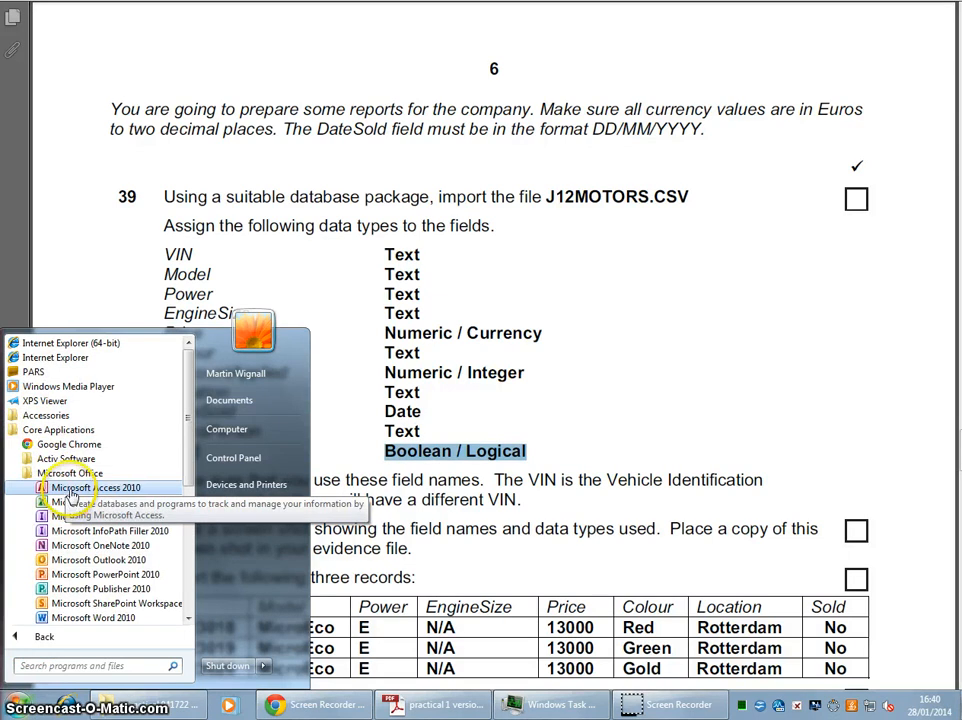
click(72, 493)
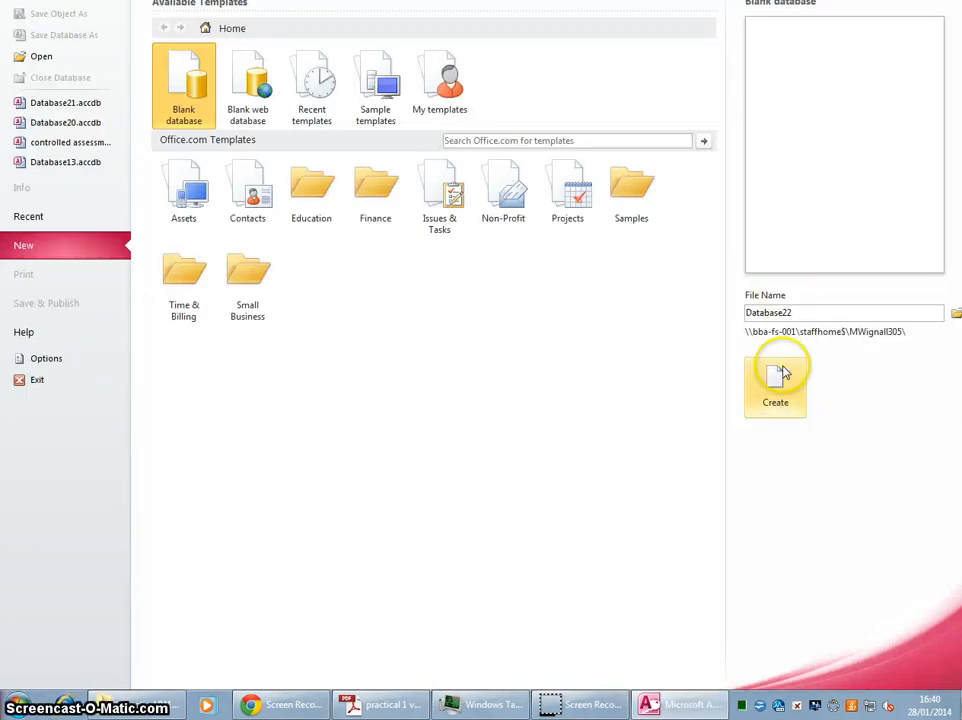
- Create a new blank database with the suggested file name and close its empty starting table
click(782, 374)
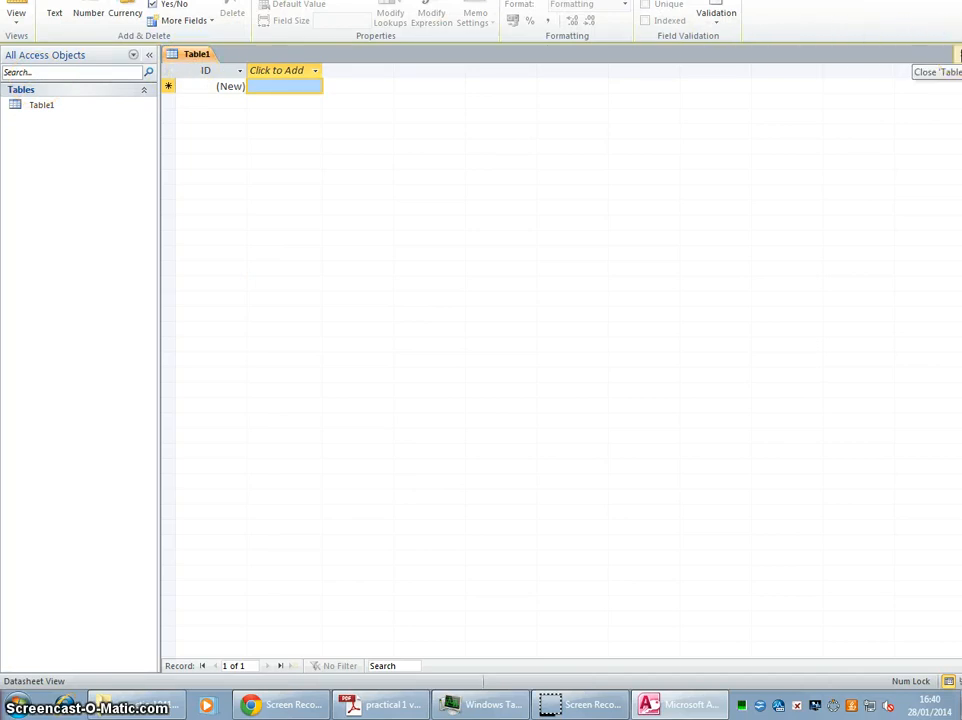
click(957, 55)
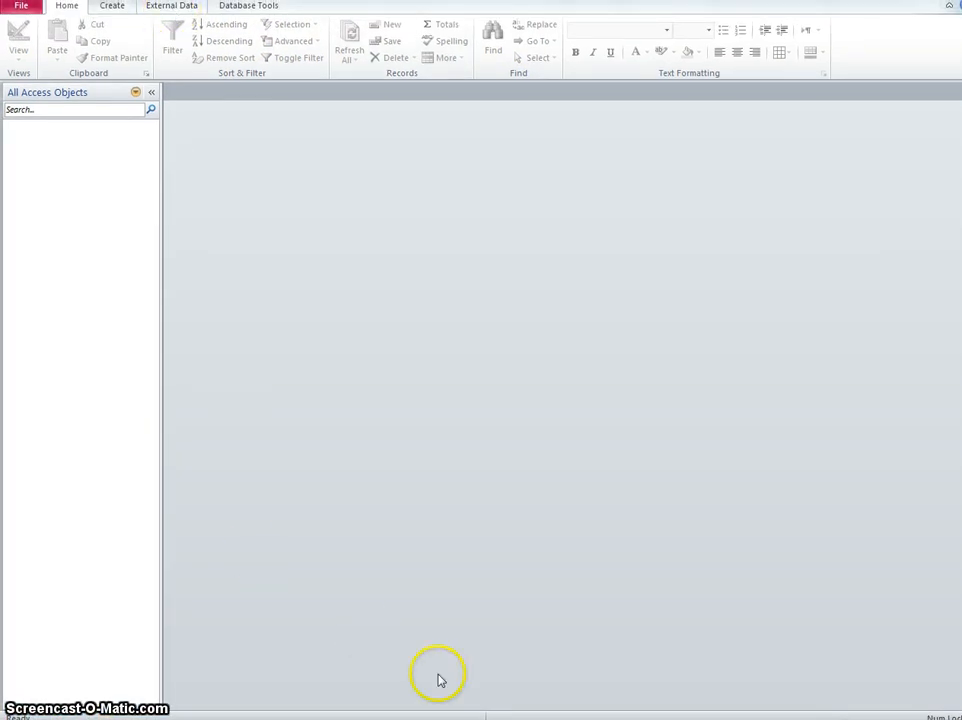
key(alt+Tab)
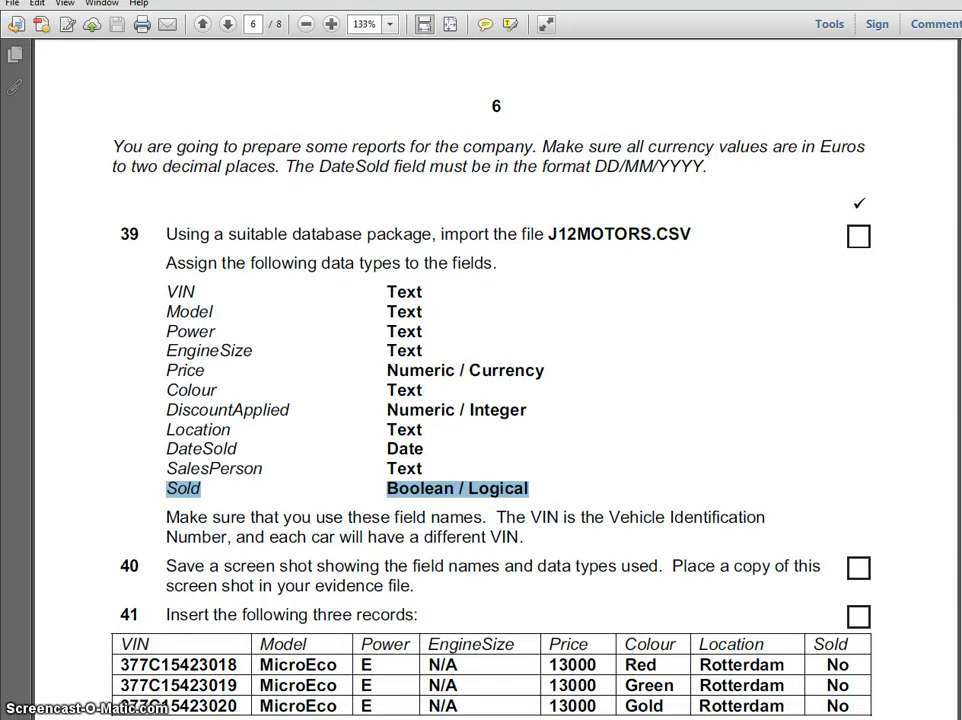
mouse_move(483, 719)
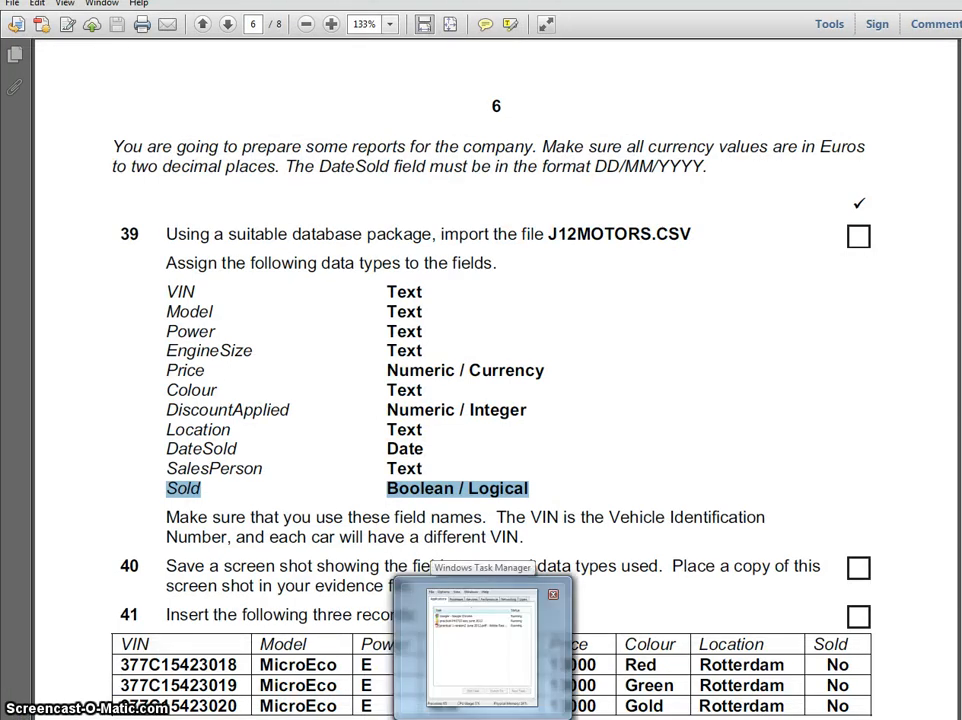
click(670, 719)
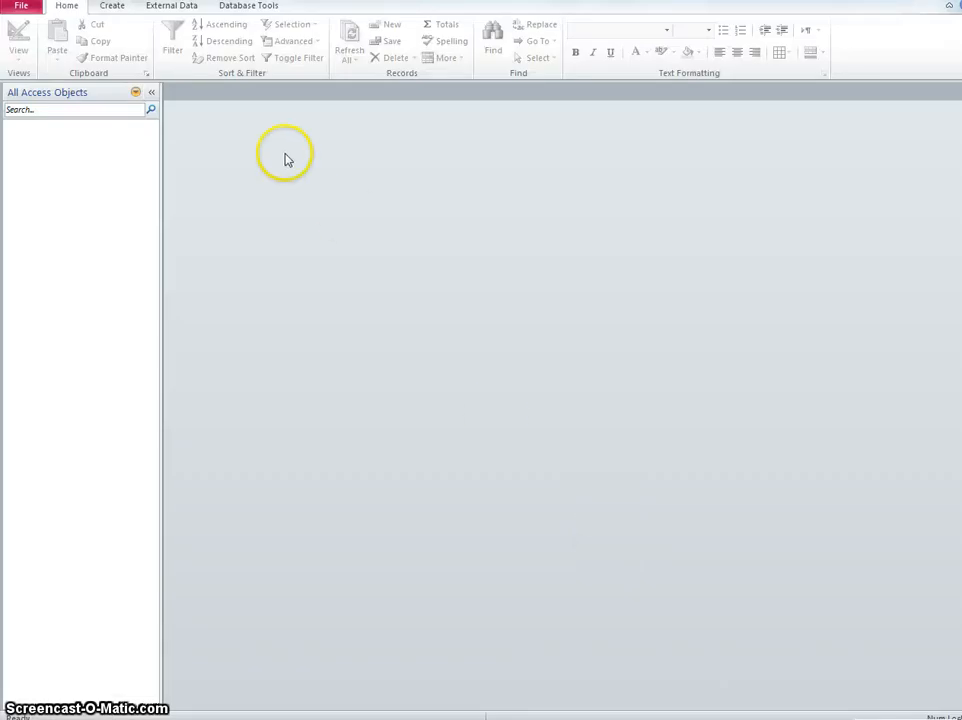
- Start a text file import and browse to ICT\KS4\iGCSE\27th January Practical Test\0417_s12_sf_22 on the School Shared Resources (R:) drive
click(162, 10)
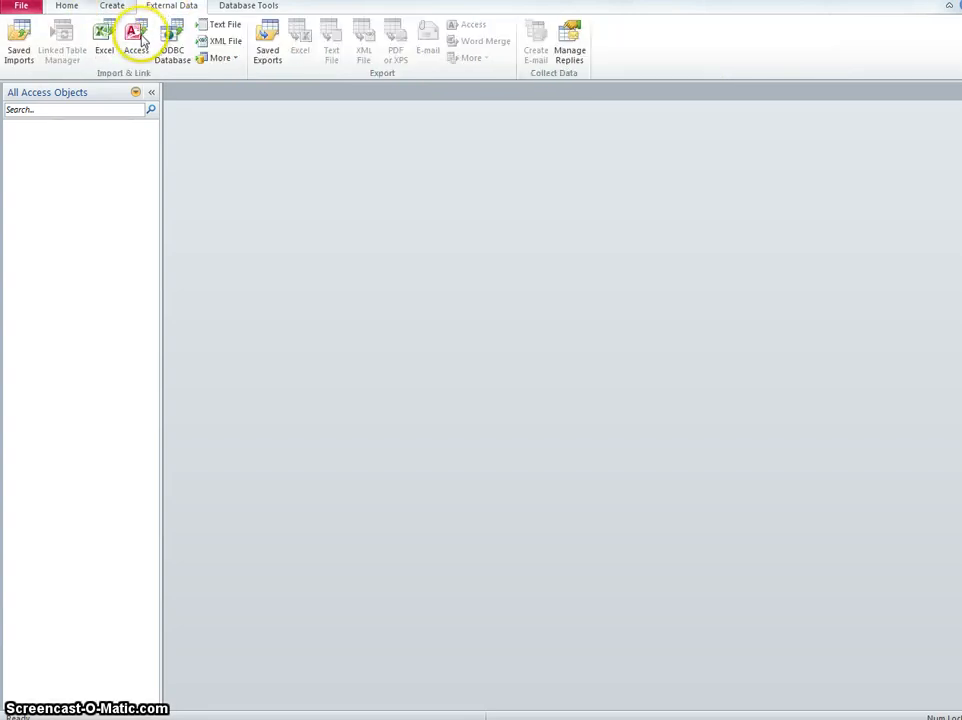
click(218, 32)
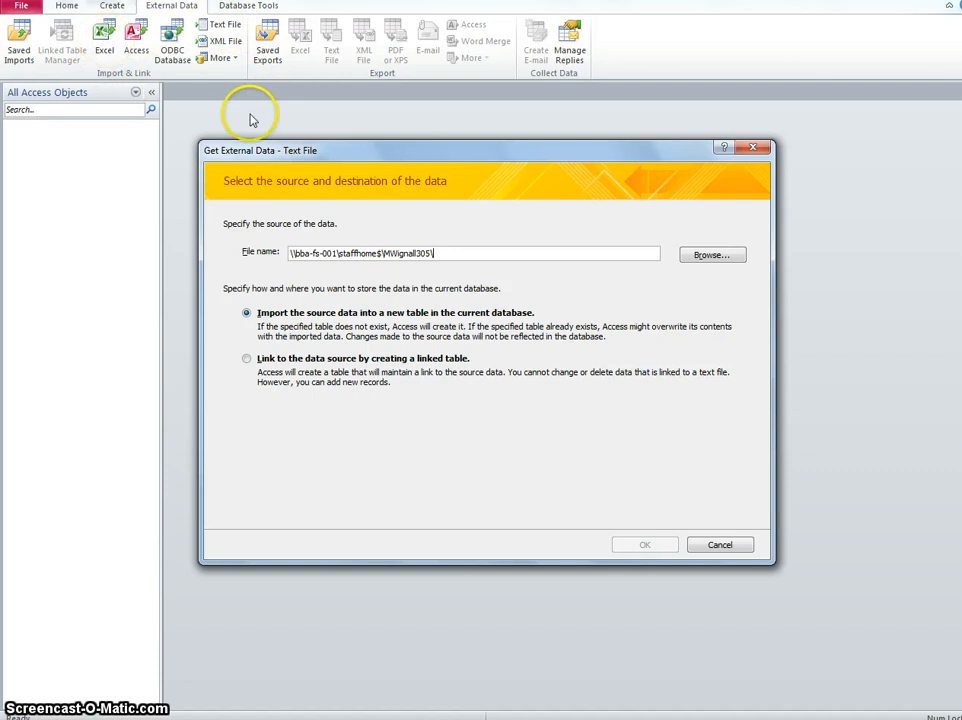
click(700, 255)
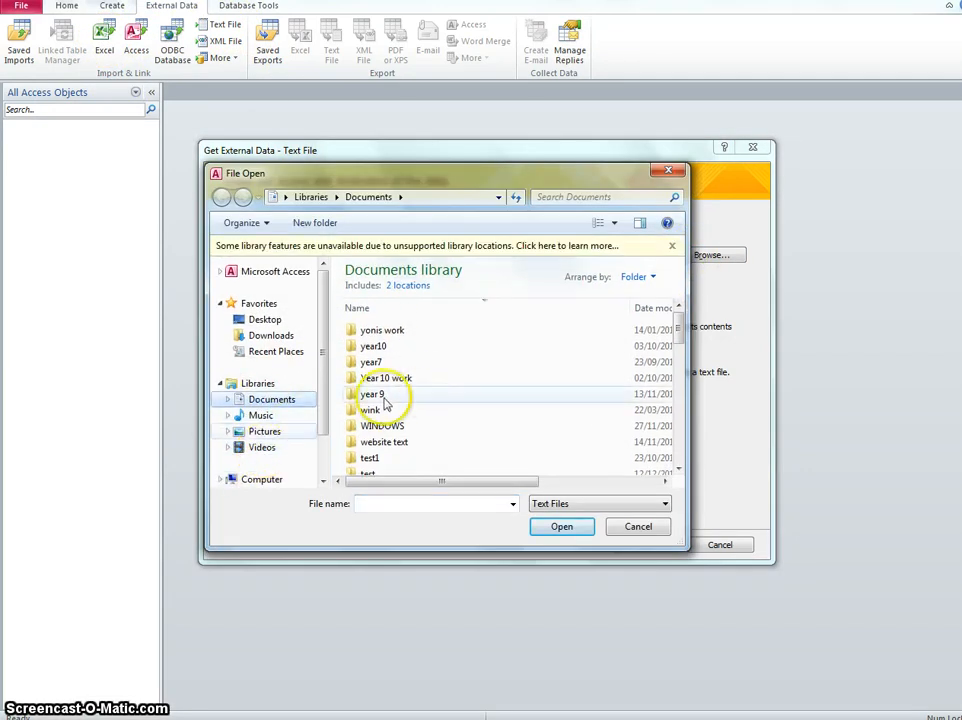
click(256, 477)
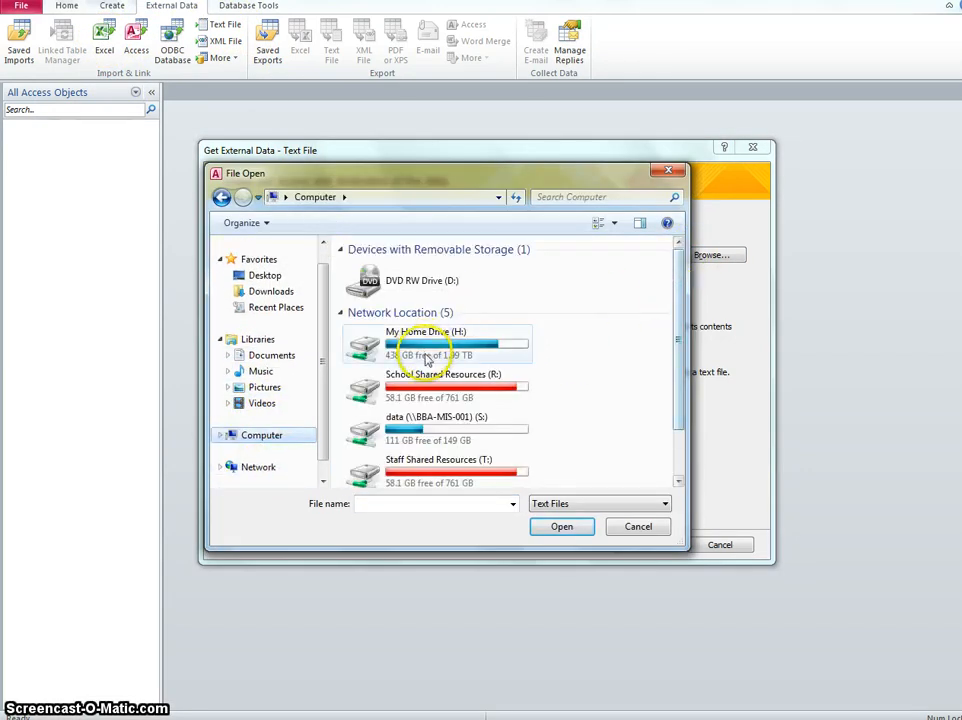
double_click(430, 390)
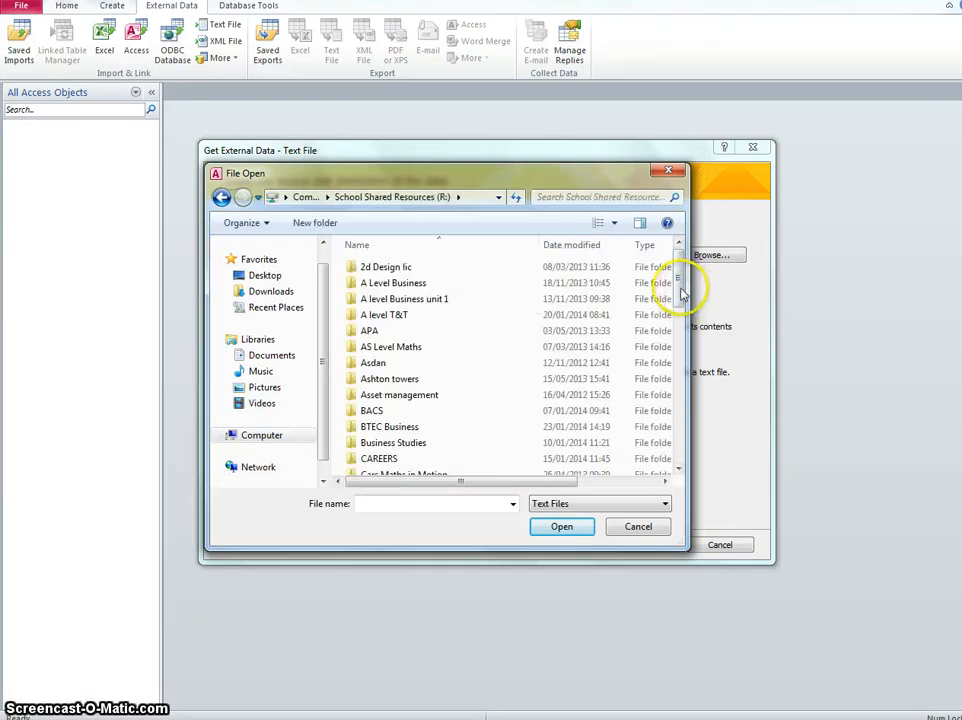
drag(683, 296, 683, 365)
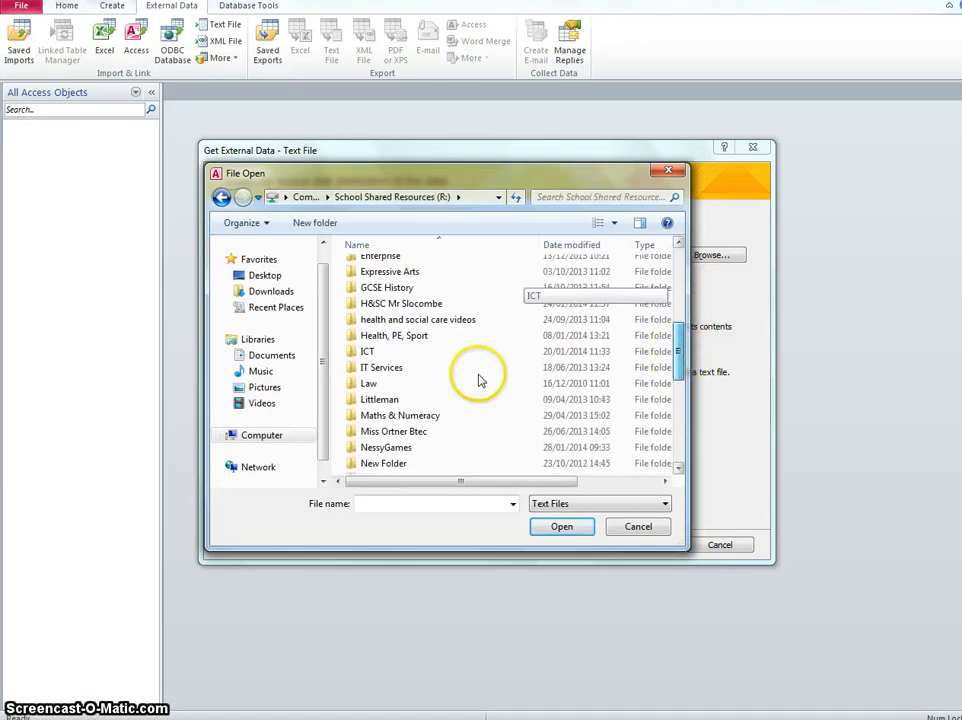
double_click(420, 348)
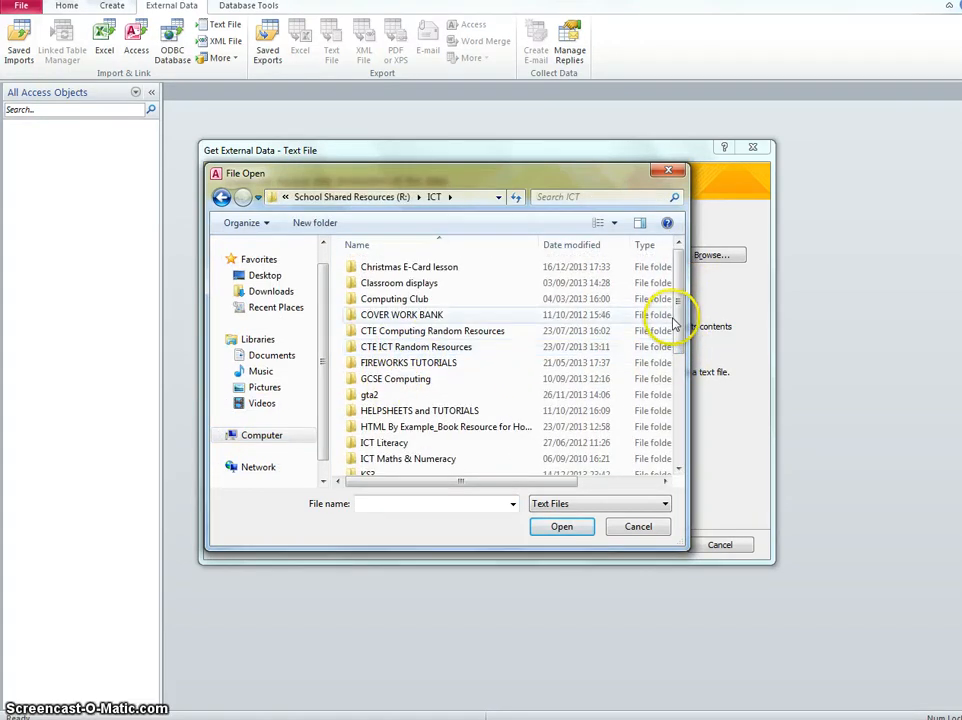
drag(676, 322, 681, 370)
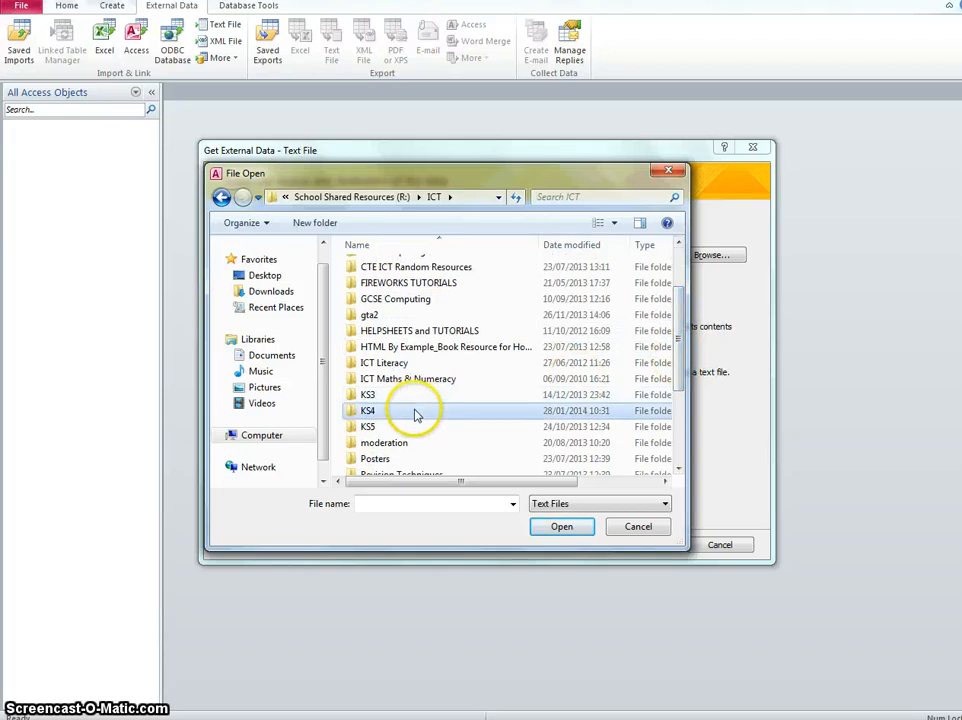
double_click(417, 408)
double_click(367, 318)
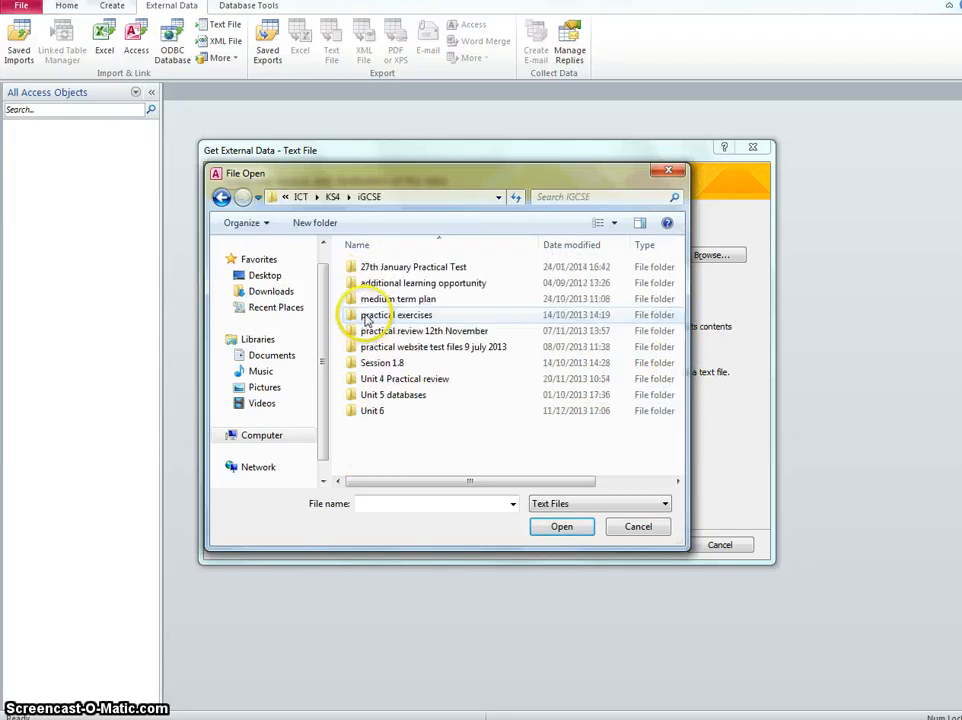
double_click(370, 272)
double_click(385, 267)
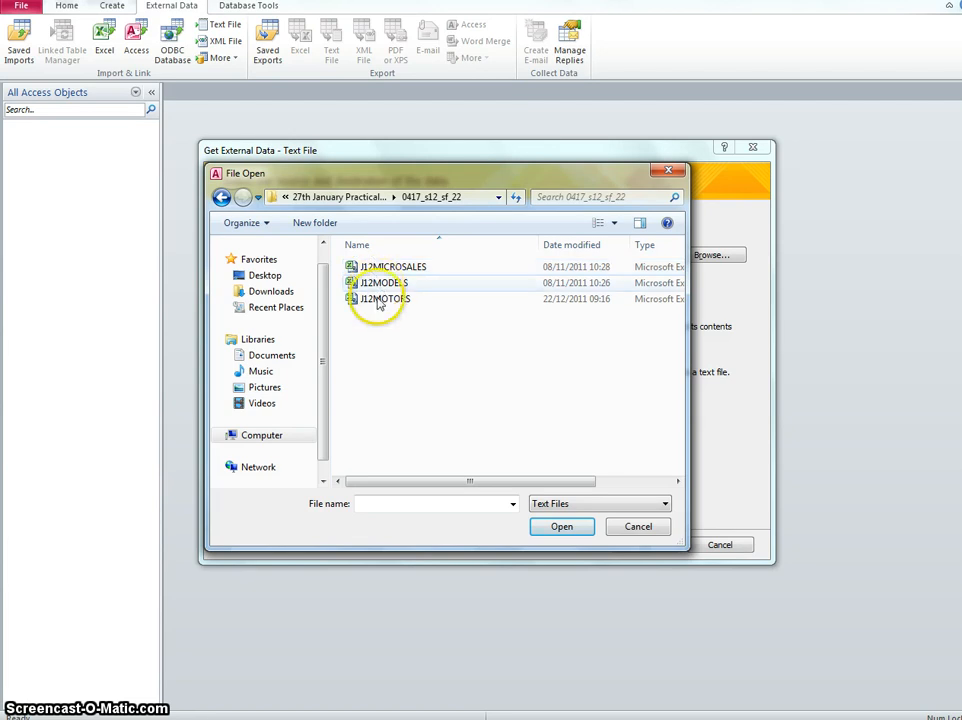
- Choose J12MOTORS as the source file and start importing it into a new table in the current database
click(384, 299)
key(alt+Tab)
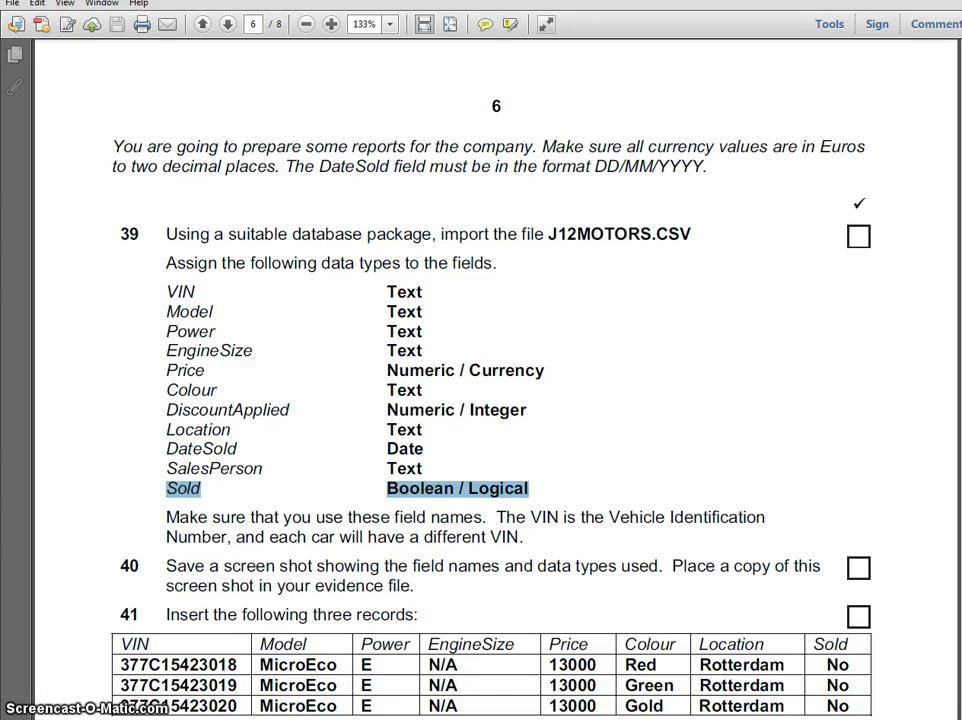
key(alt+Tab)
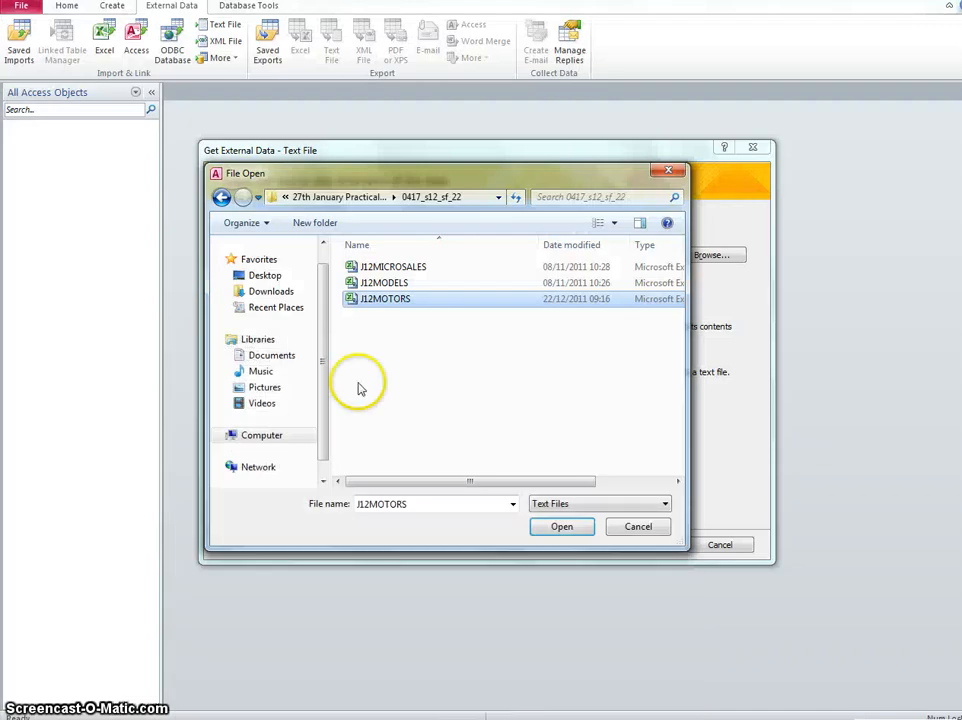
click(563, 524)
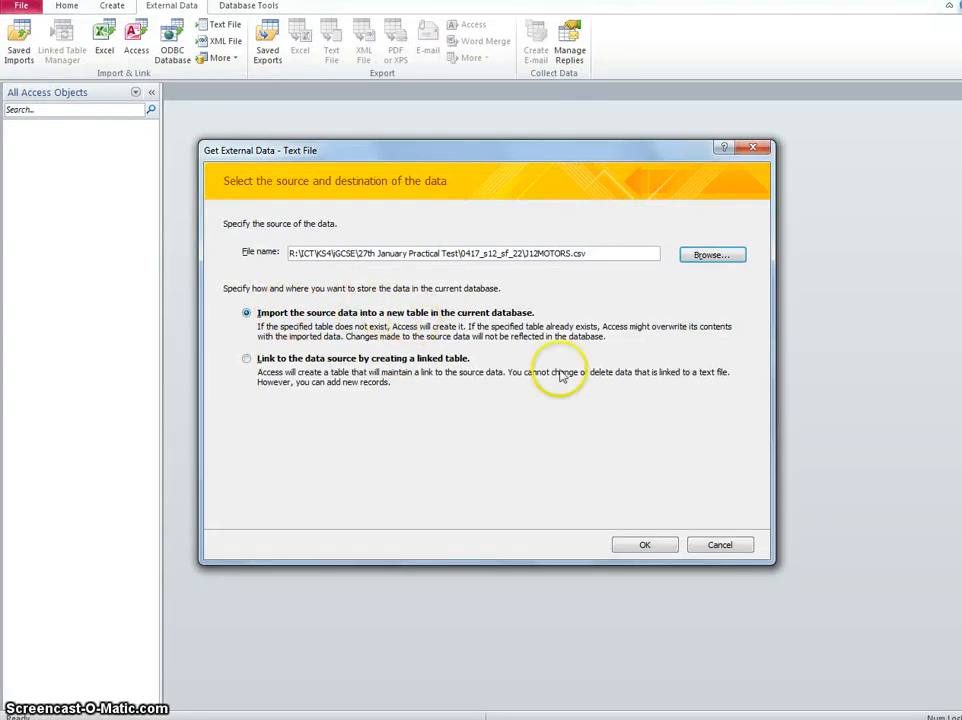
click(633, 547)
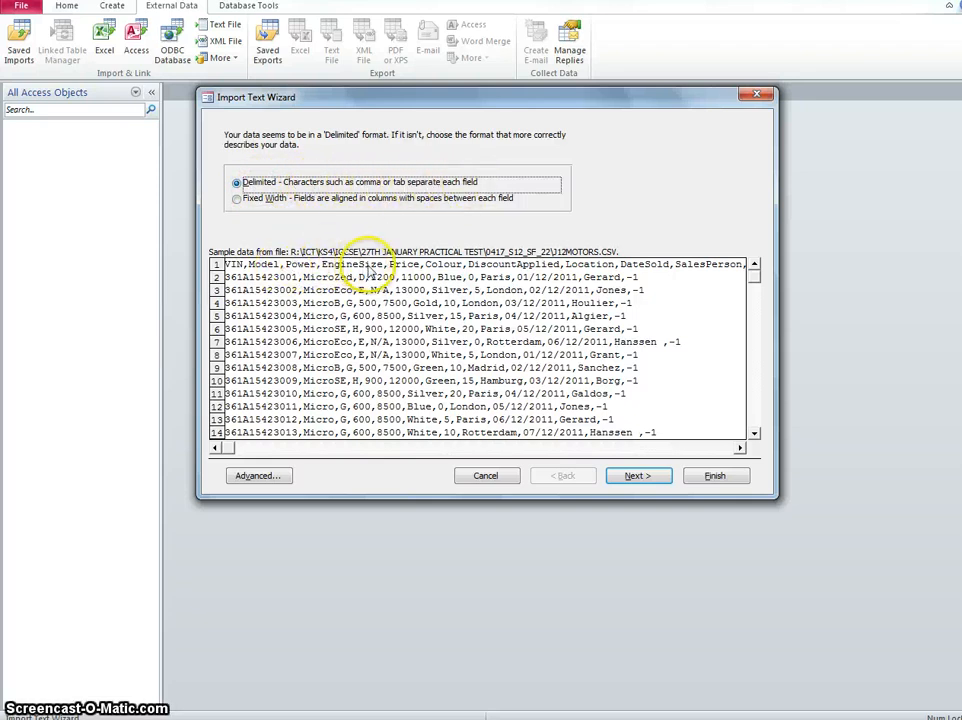
- Keep the data delimited by commas, use the first row as field names, and accept the default field options
click(645, 478)
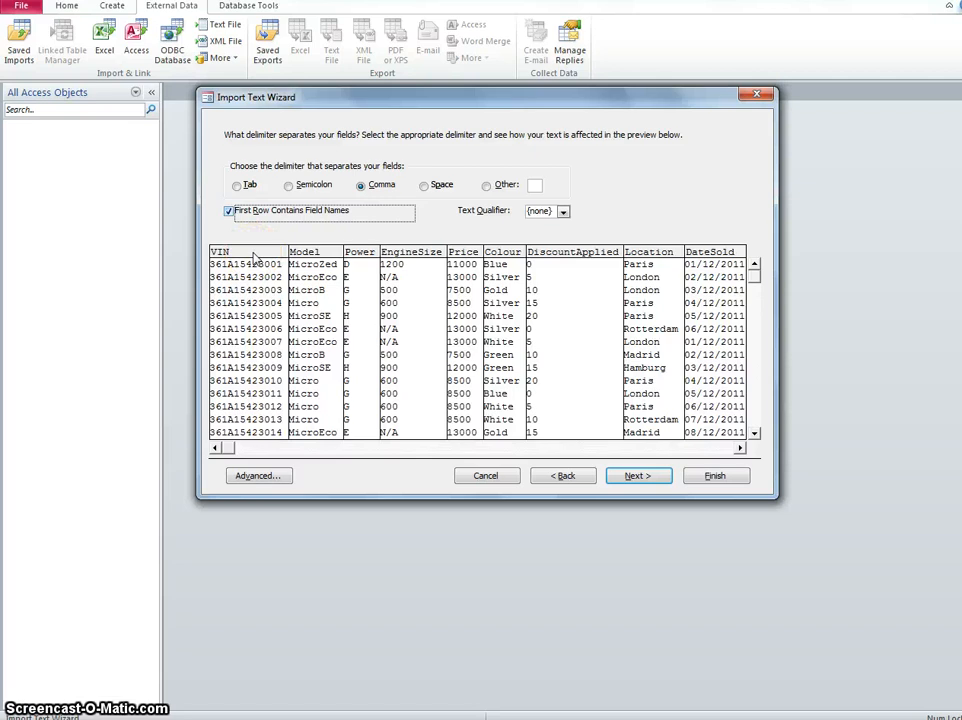
click(229, 212)
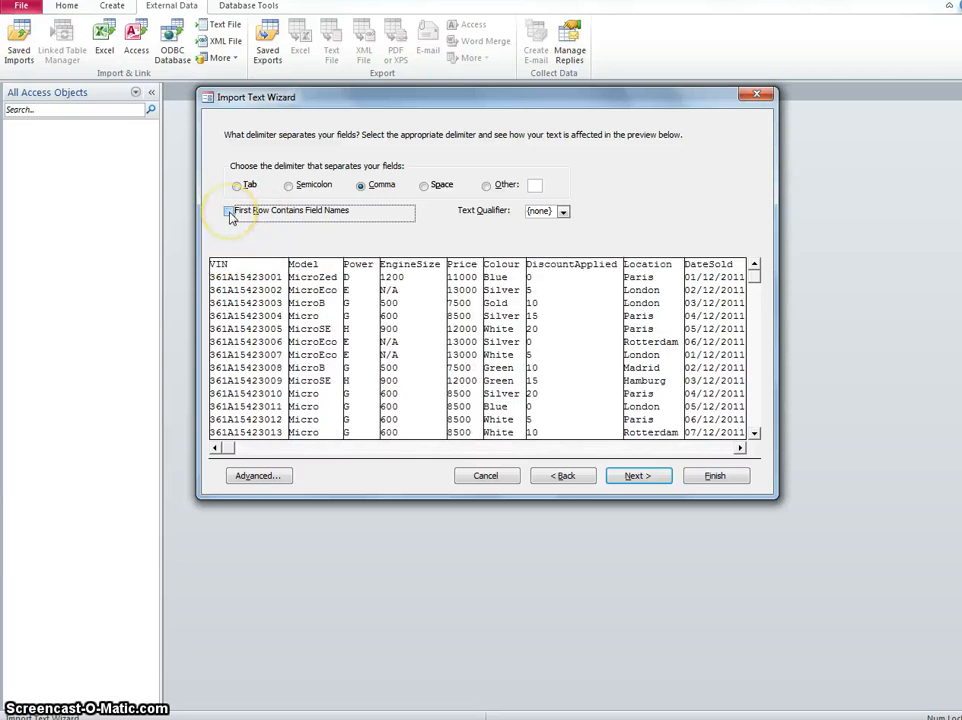
click(229, 212)
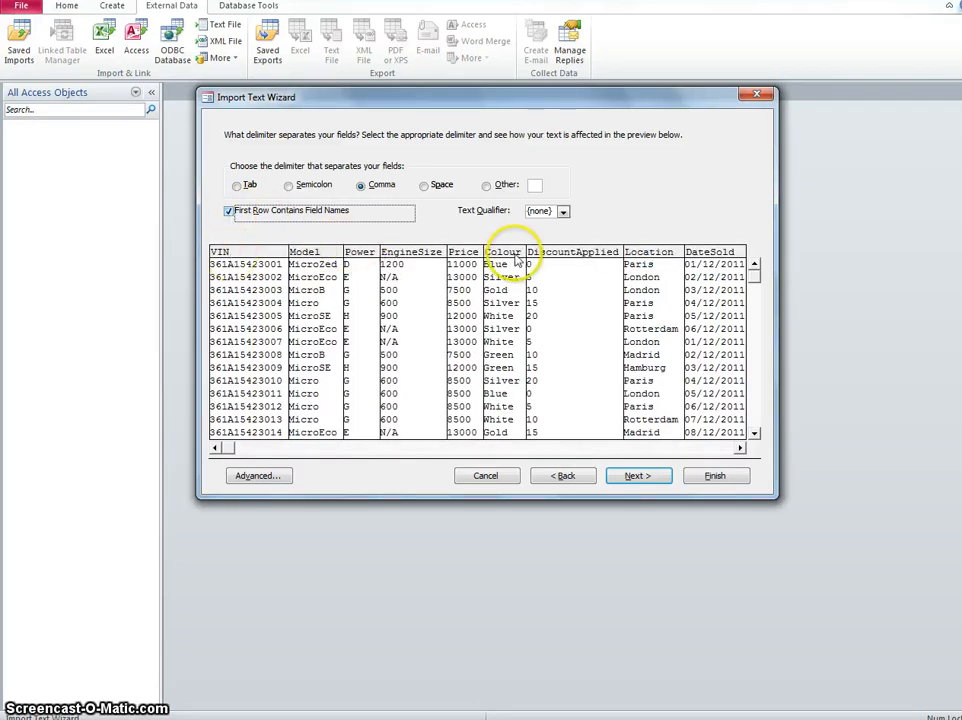
click(629, 478)
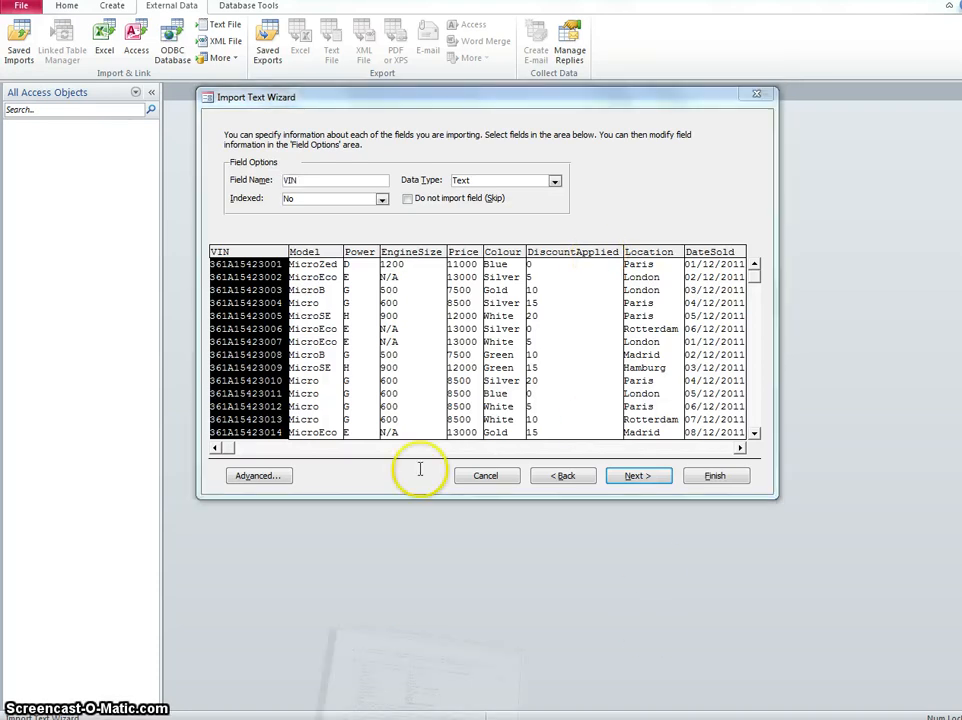
key(alt+Tab)
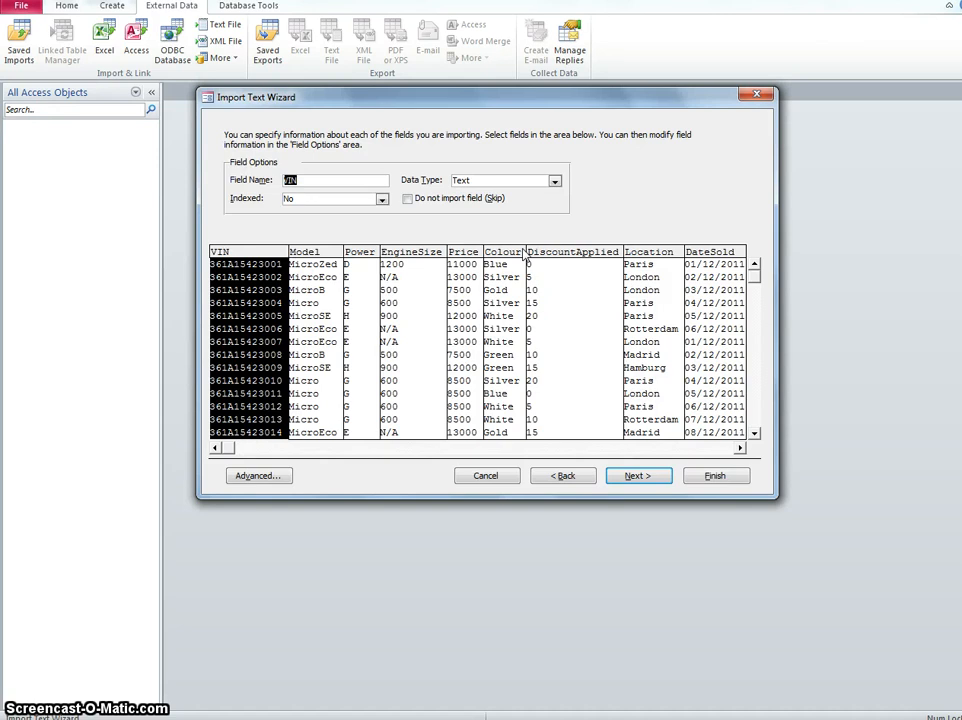
click(638, 477)
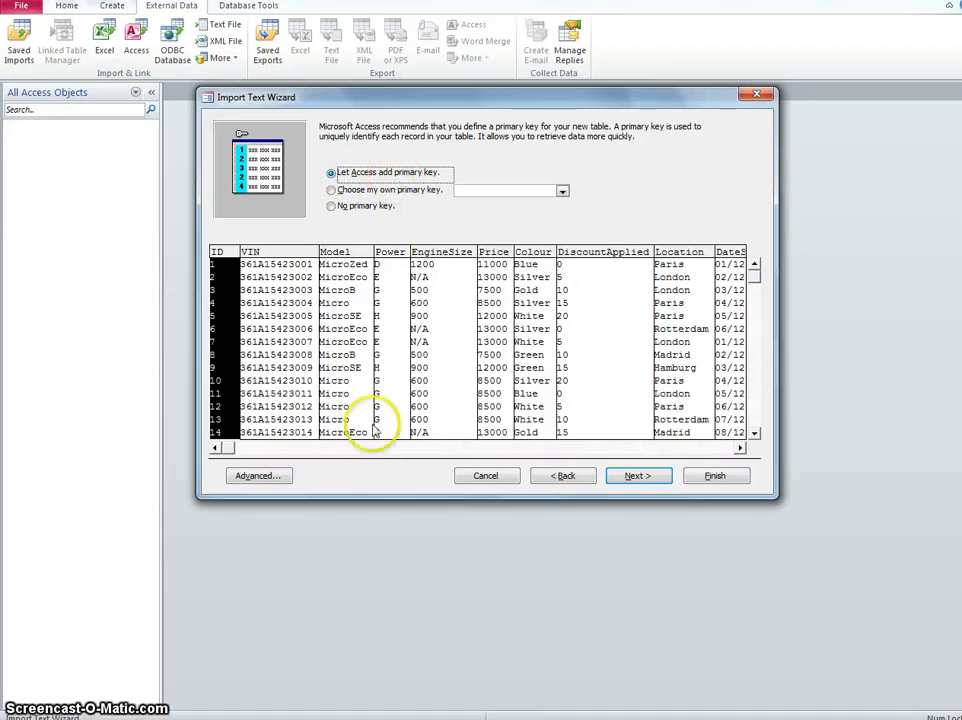
- Choose VIN as the primary key and finish the import into a table named J12MOTORS
key(alt+Tab)
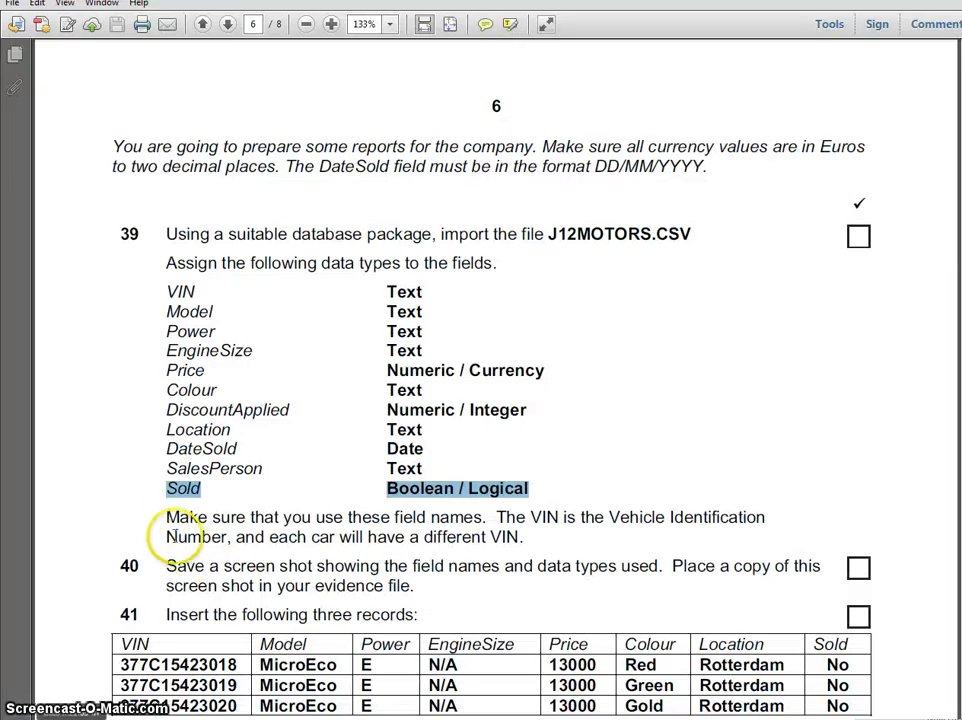
drag(167, 521, 497, 537)
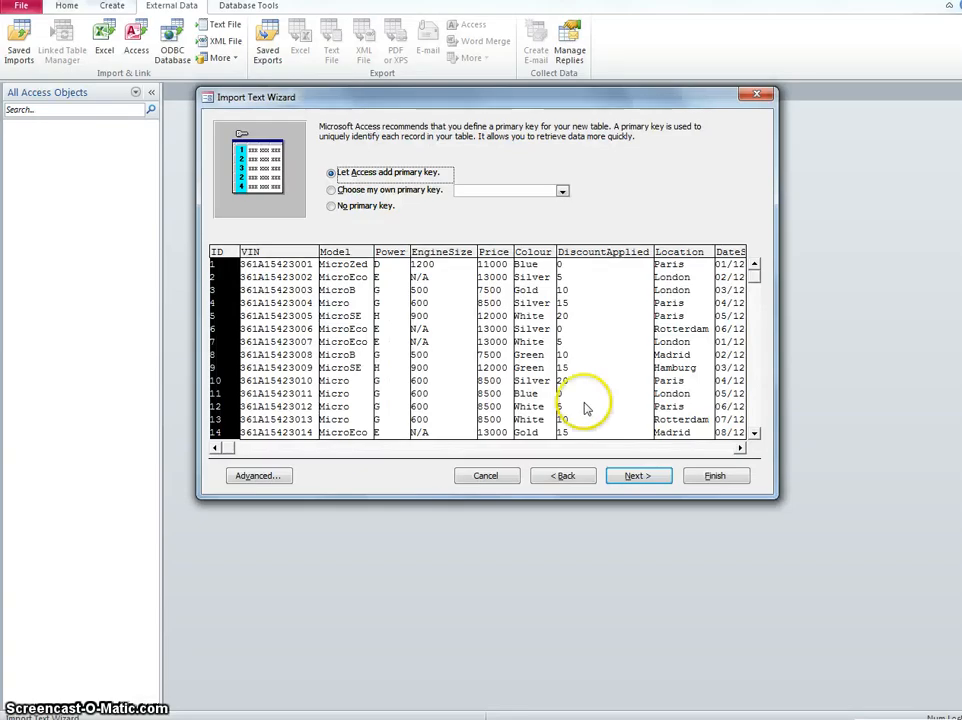
click(332, 191)
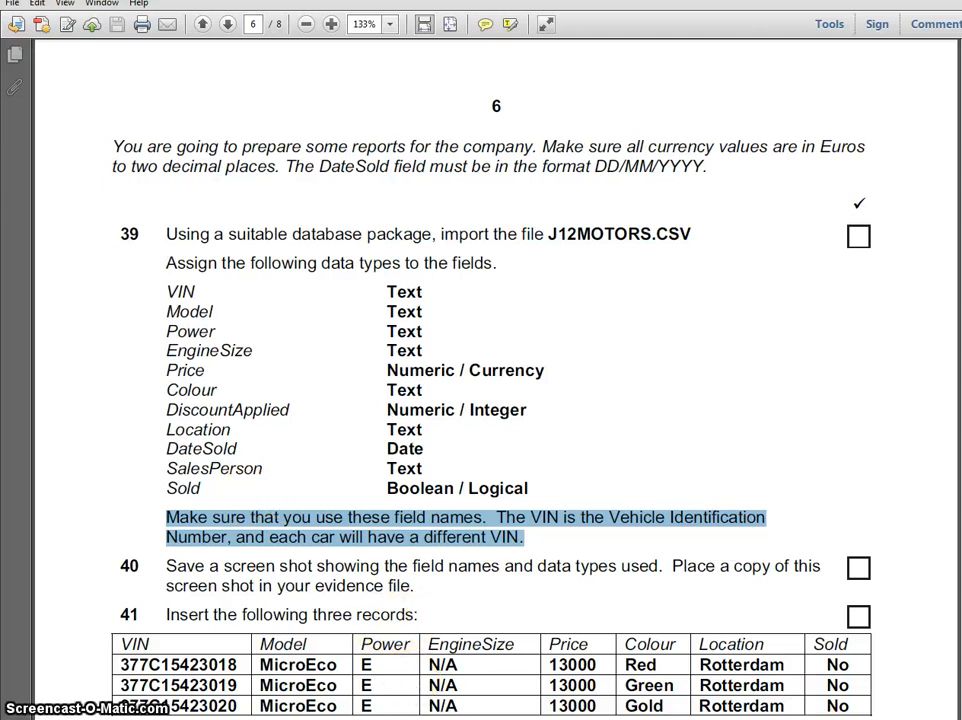
key(alt+Tab)
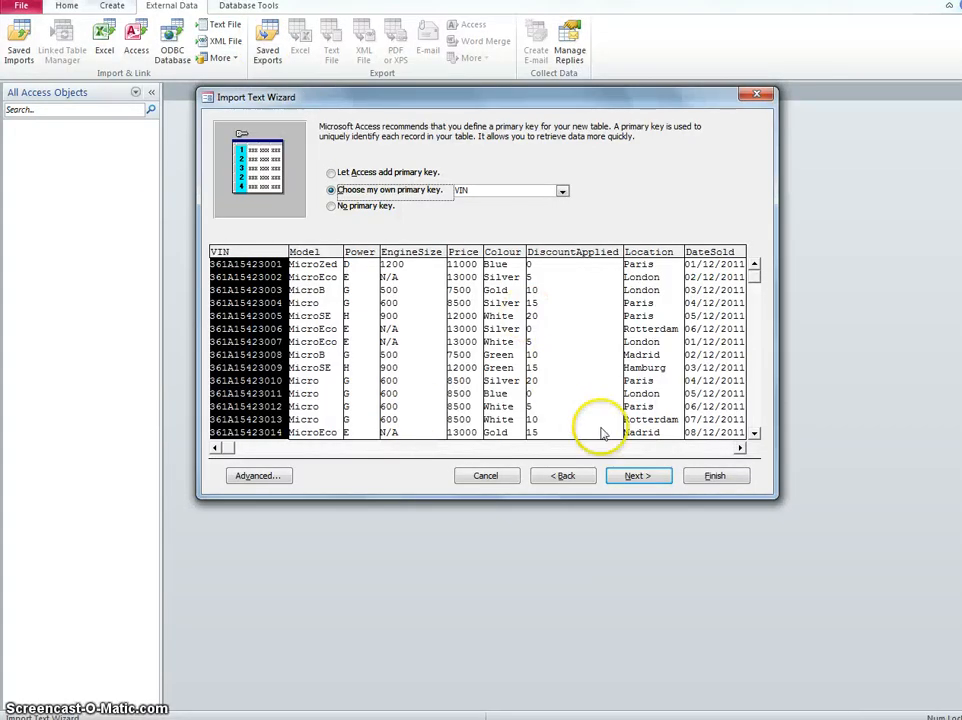
click(636, 476)
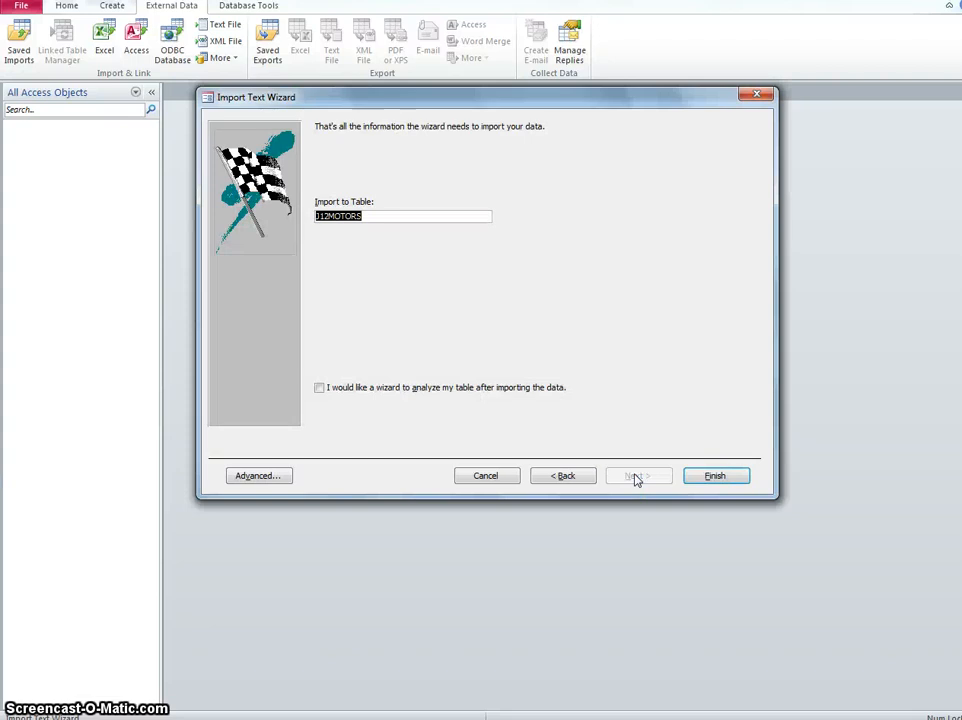
click(705, 476)
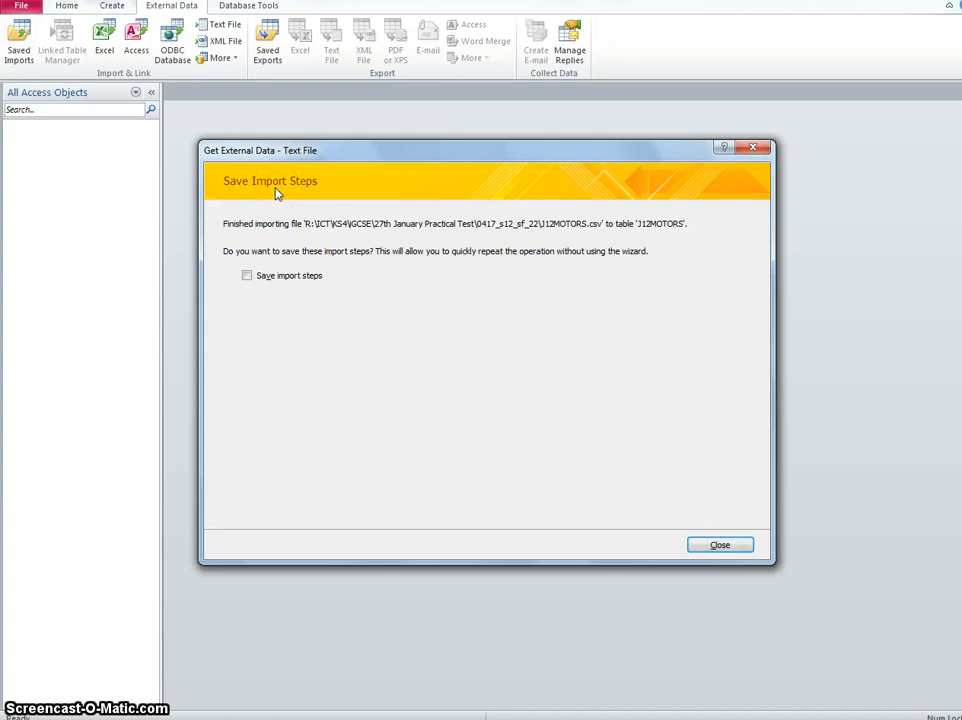
- Close the import without saving its steps, and open the J12MOTORS table to check its fields against the exam paper
click(718, 545)
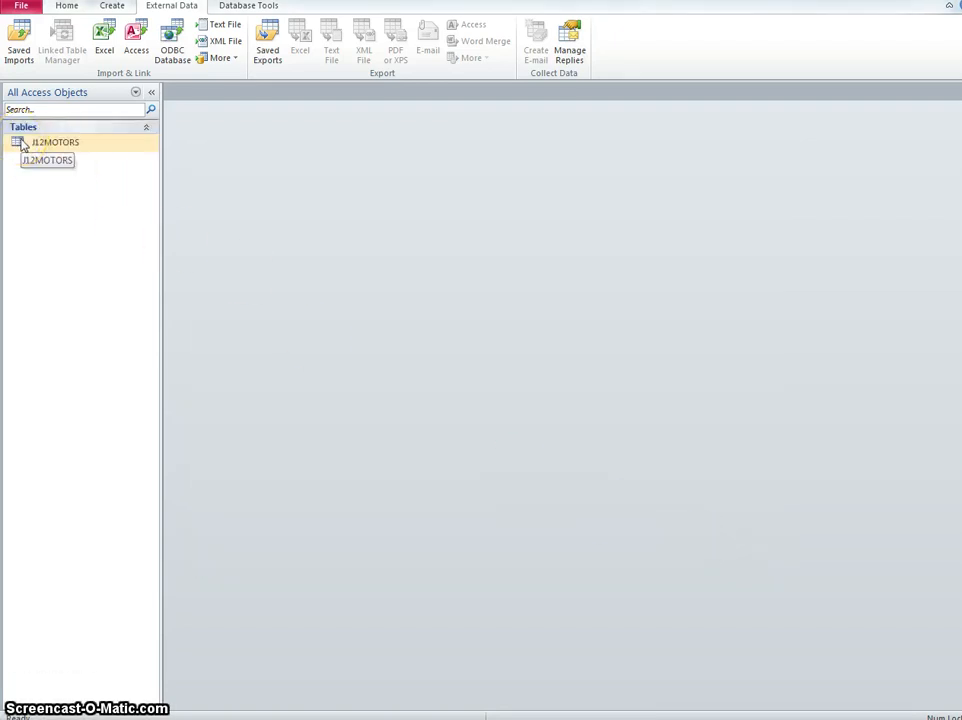
double_click(22, 143)
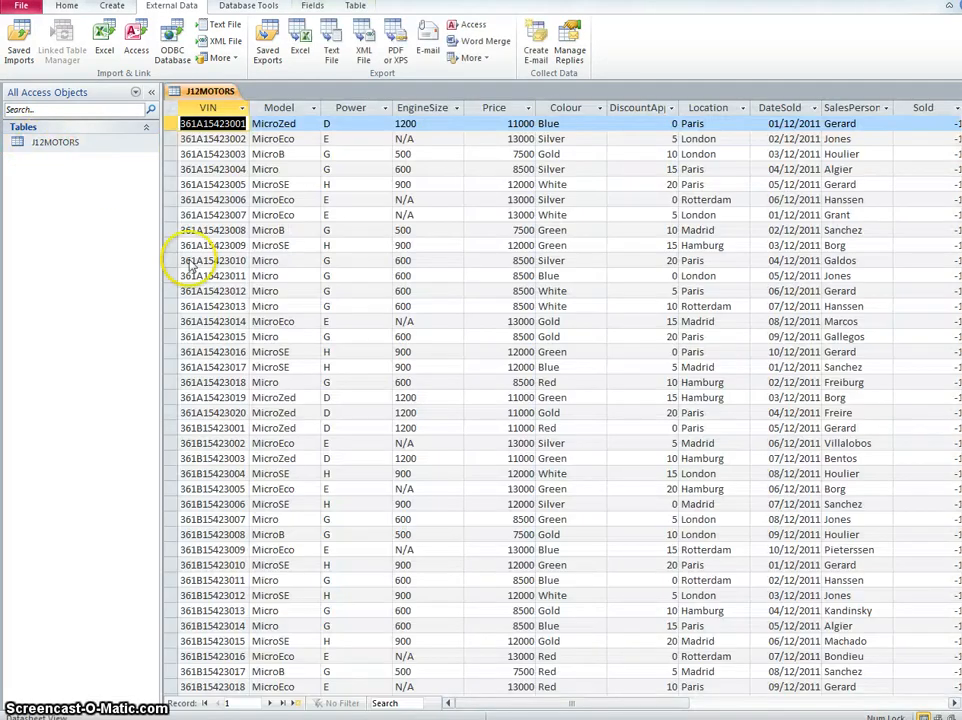
drag(498, 704, 584, 689)
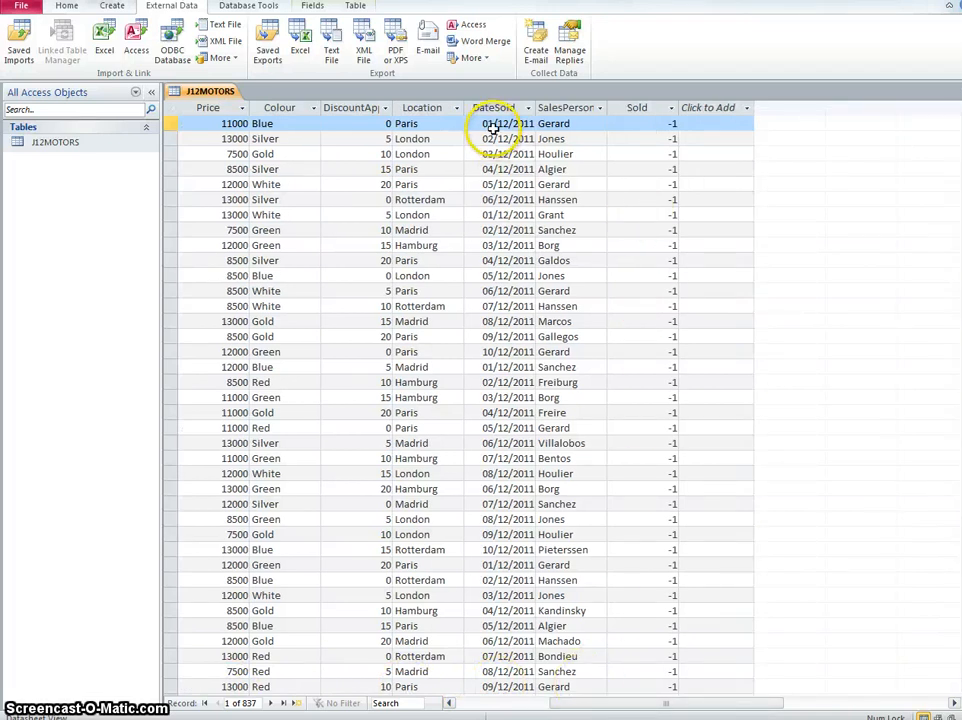
key(alt+Tab)
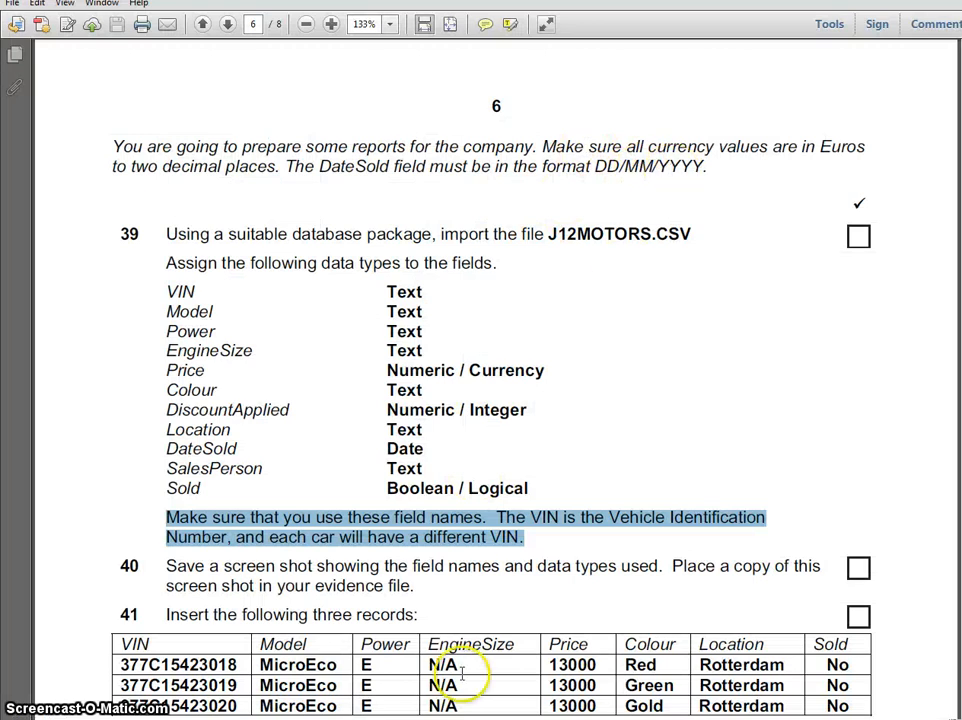
key(alt+Tab)
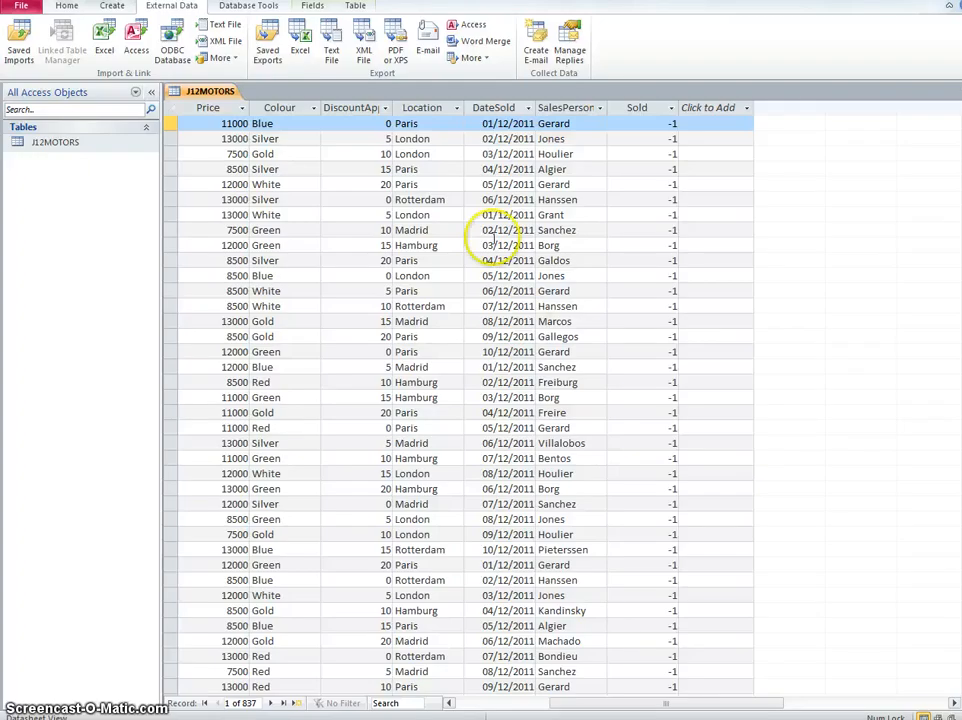
click(530, 703)
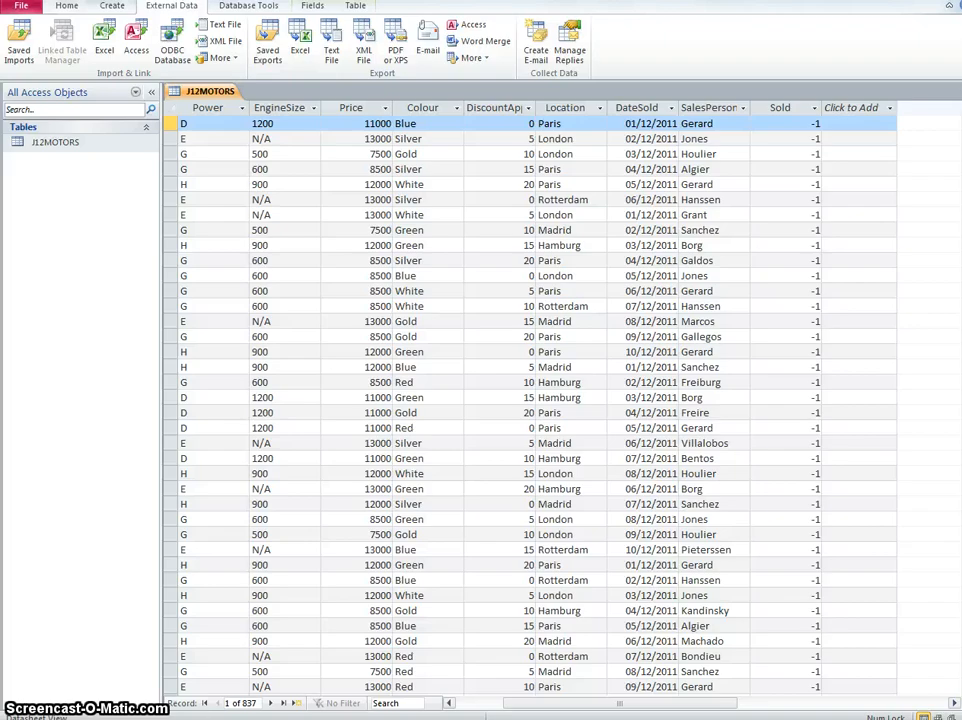
key(alt+Tab)
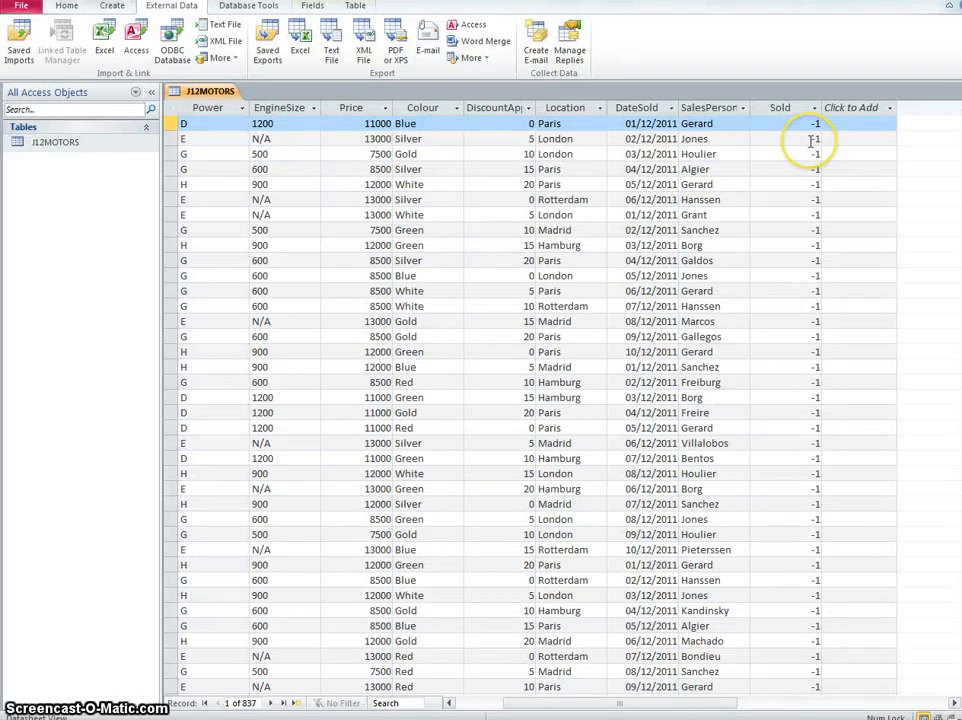
- Change the data type of the Sold field to Yes/No in the table's Design View, as the exam paper requires
click(66, 6)
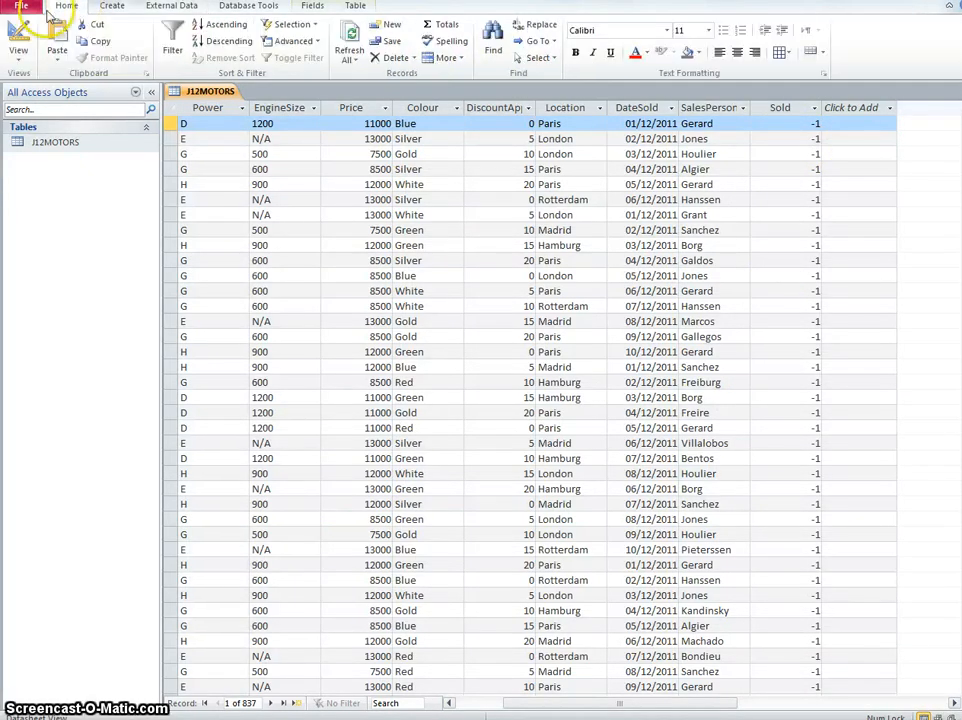
click(18, 50)
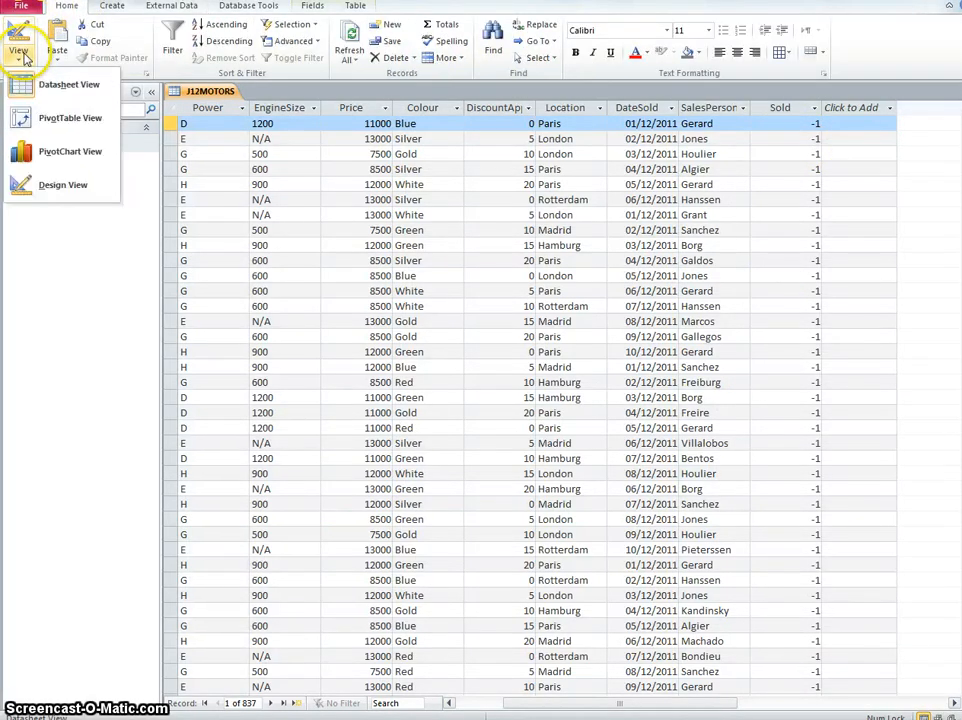
click(47, 190)
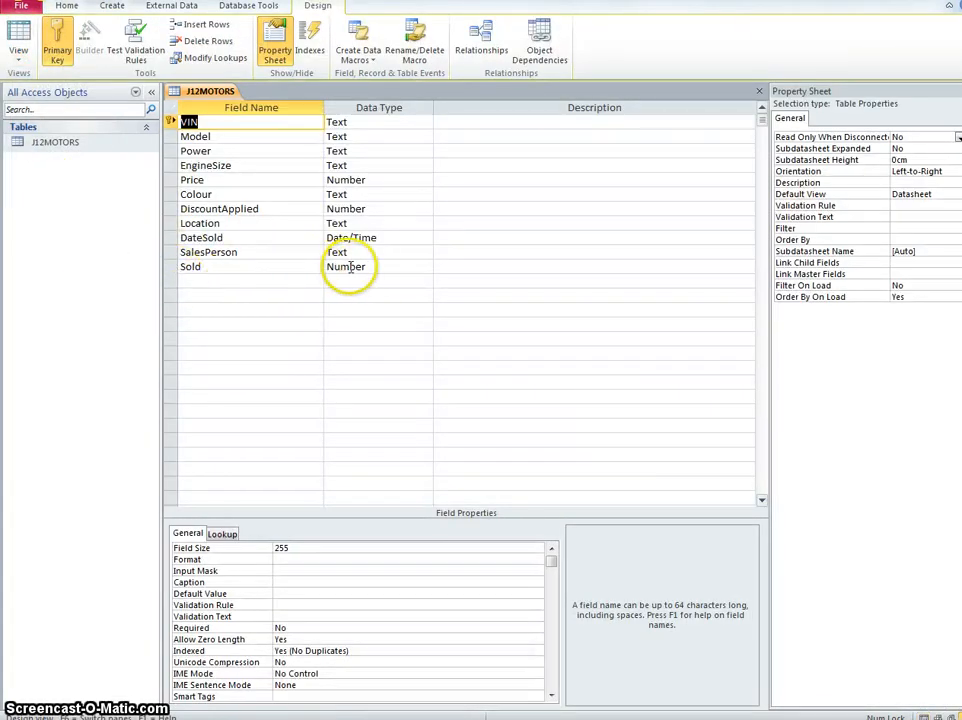
key(alt+Tab)
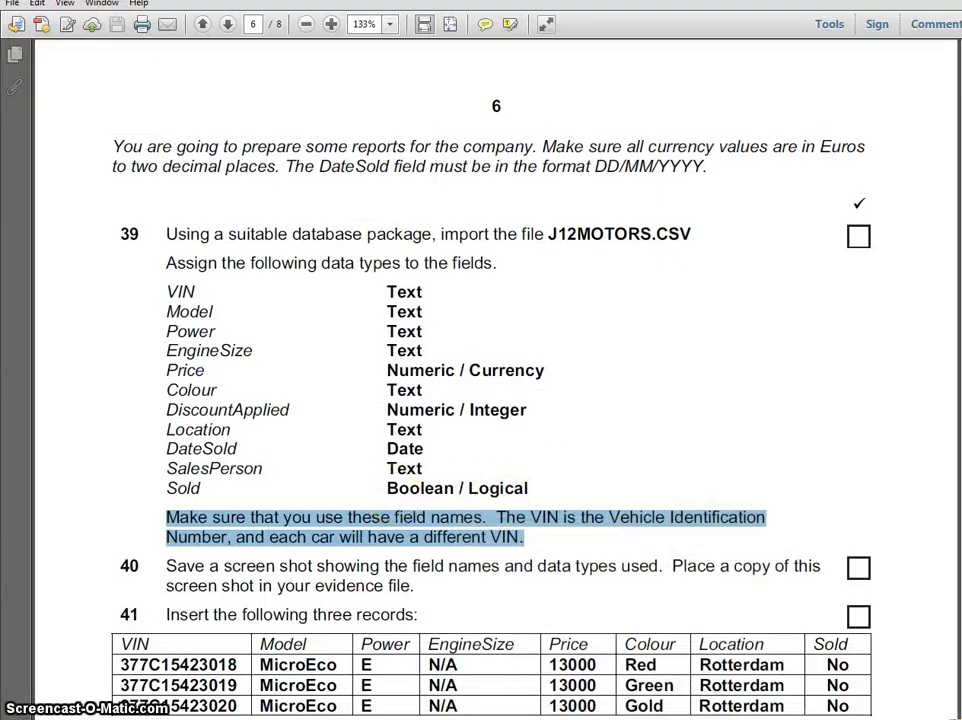
key(alt+Tab)
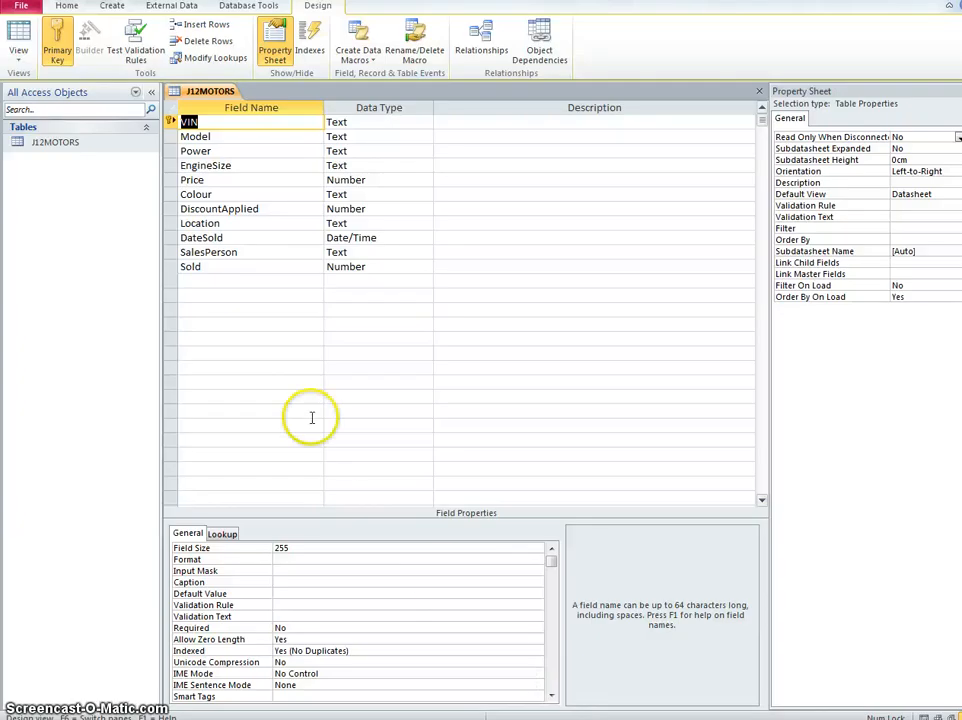
click(400, 267)
click(426, 267)
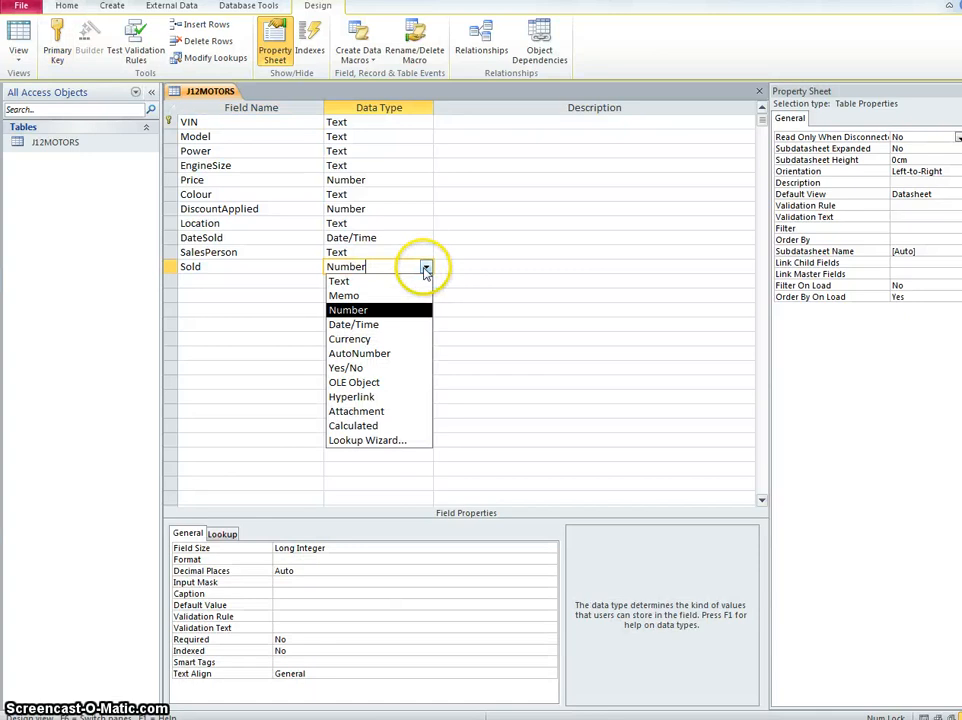
click(378, 373)
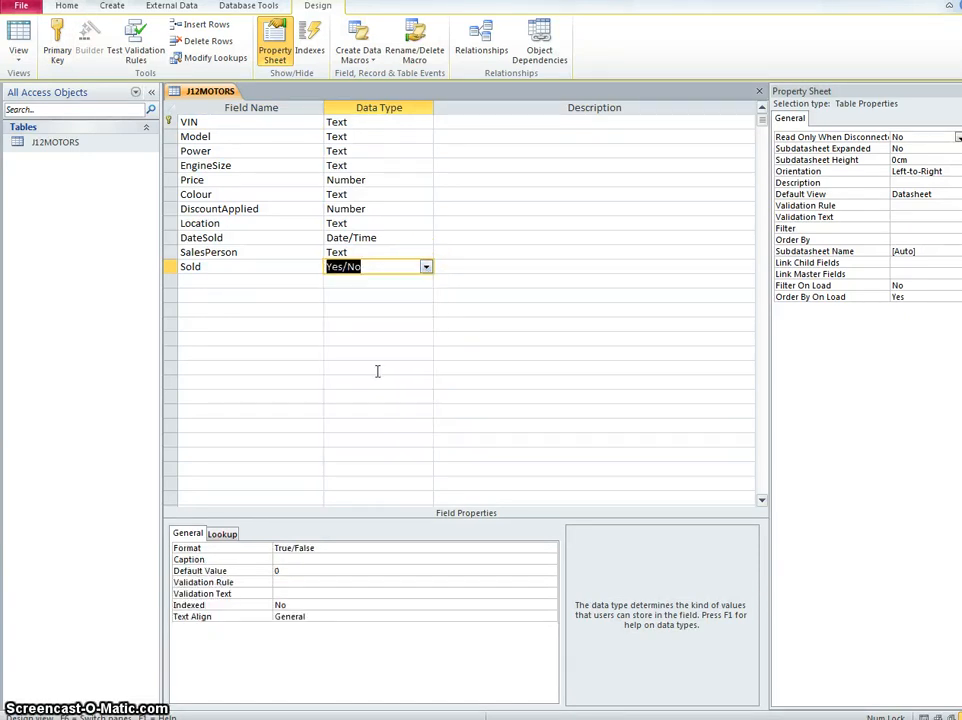
- Set the Sold field's format to Yes/No and update that format everywhere Sold is used
click(339, 547)
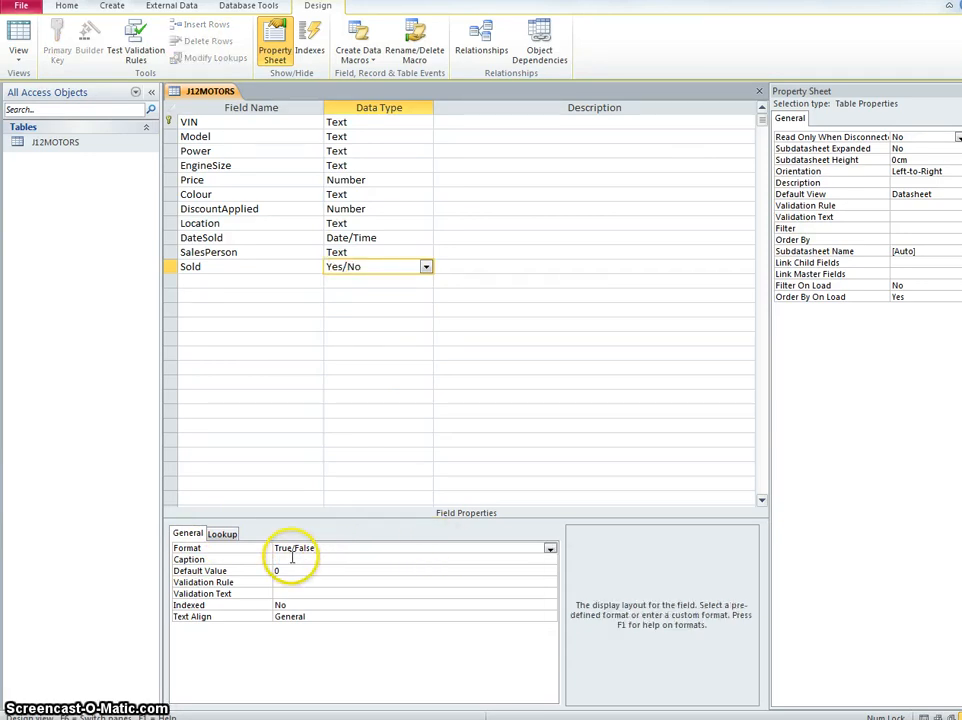
click(550, 549)
click(503, 570)
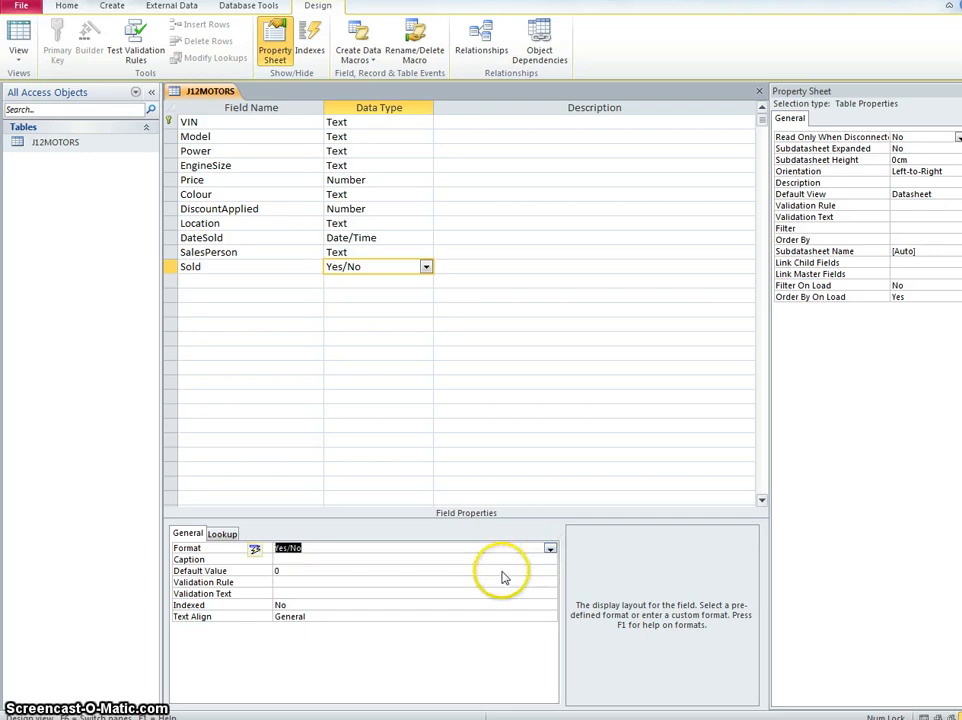
click(255, 551)
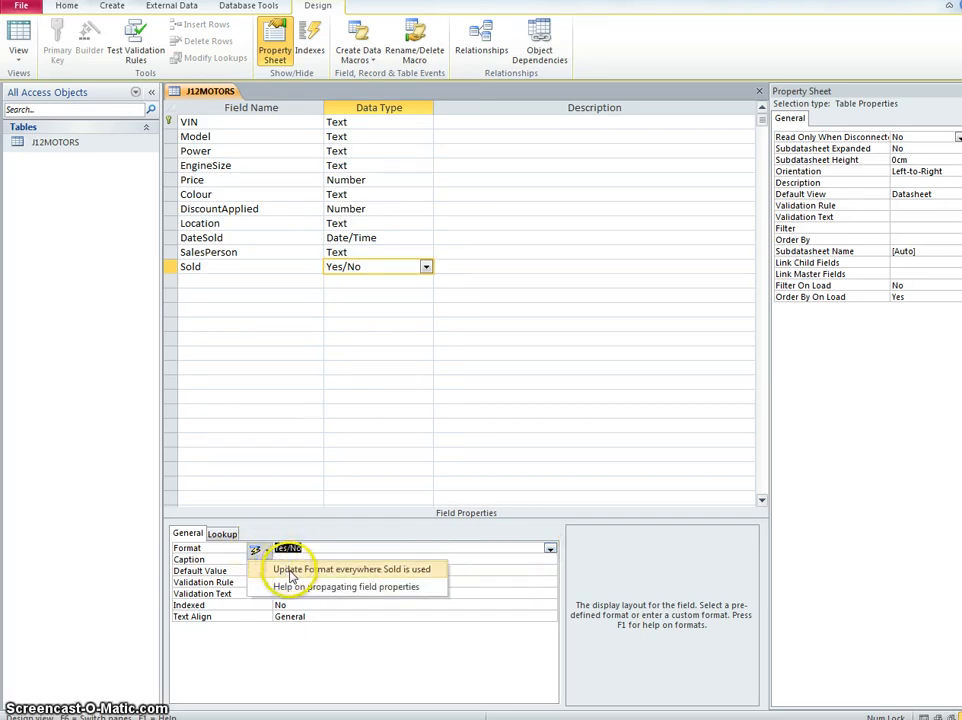
click(290, 570)
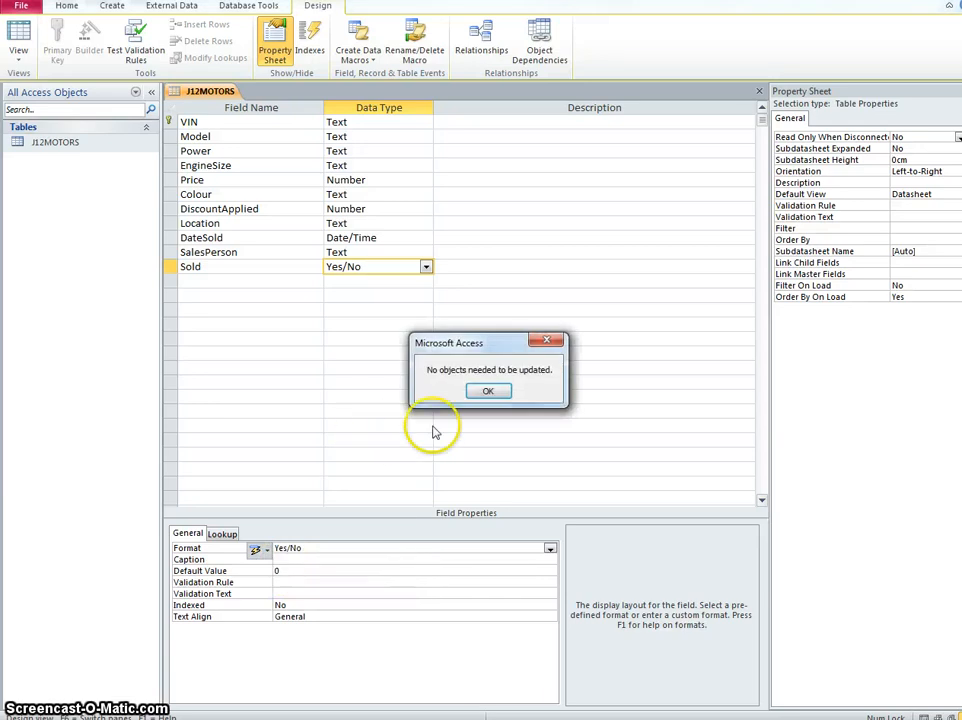
click(485, 391)
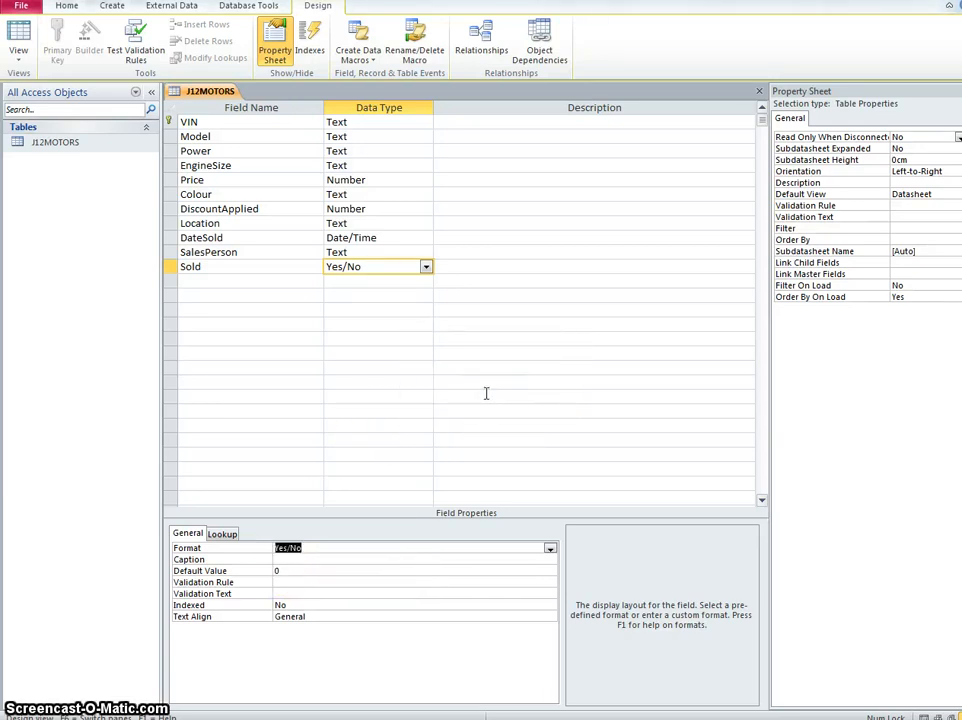
- Save the J12MOTORS table despite possible data loss and show it in Datasheet View
click(20, 40)
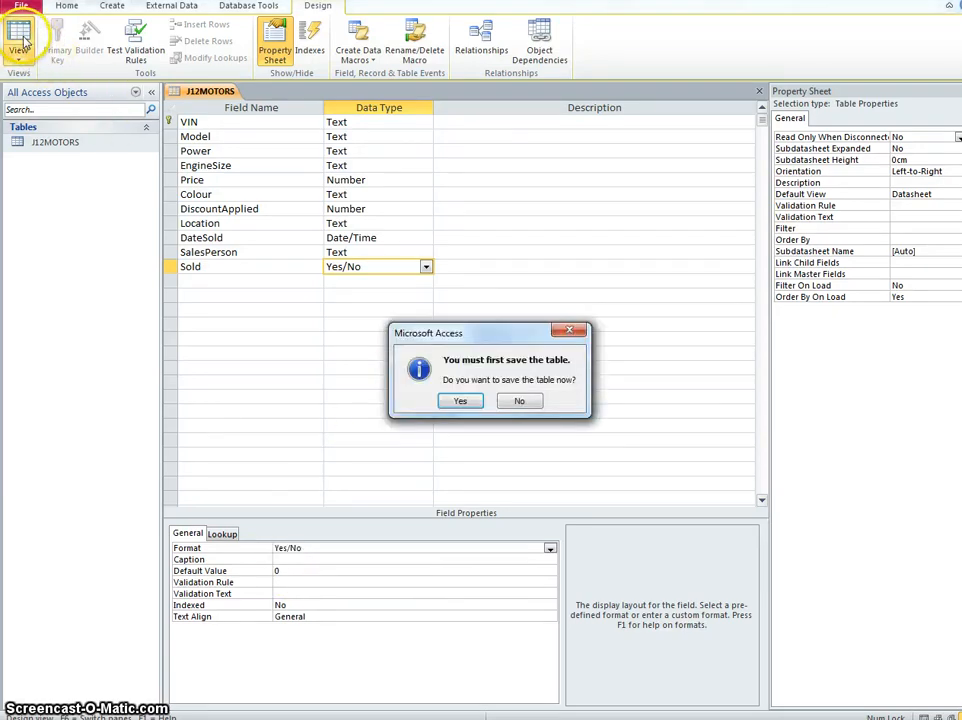
click(461, 401)
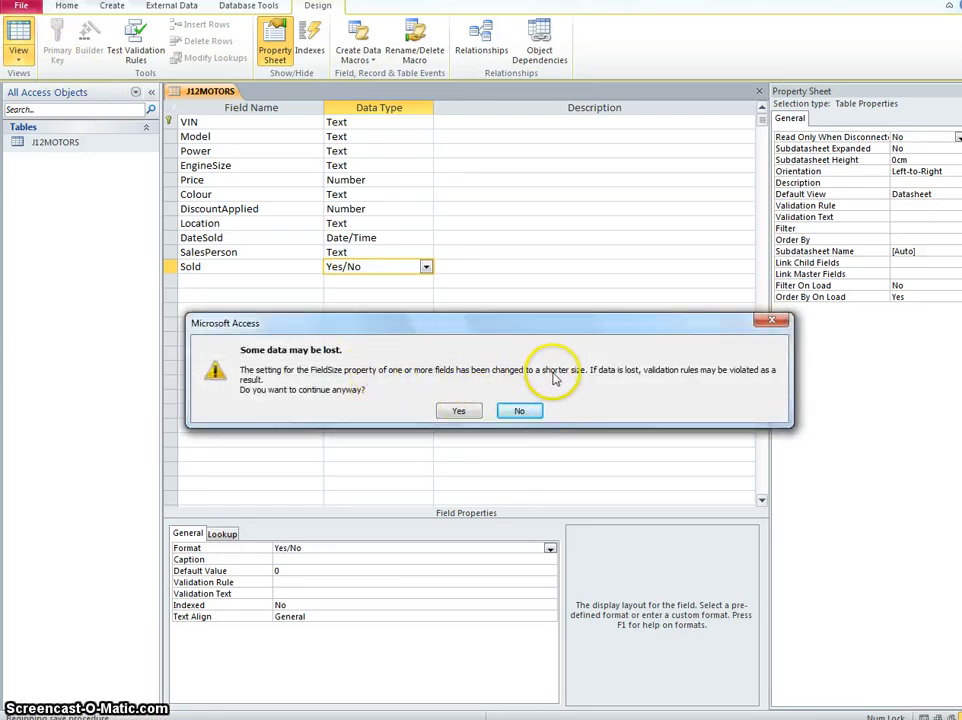
click(458, 411)
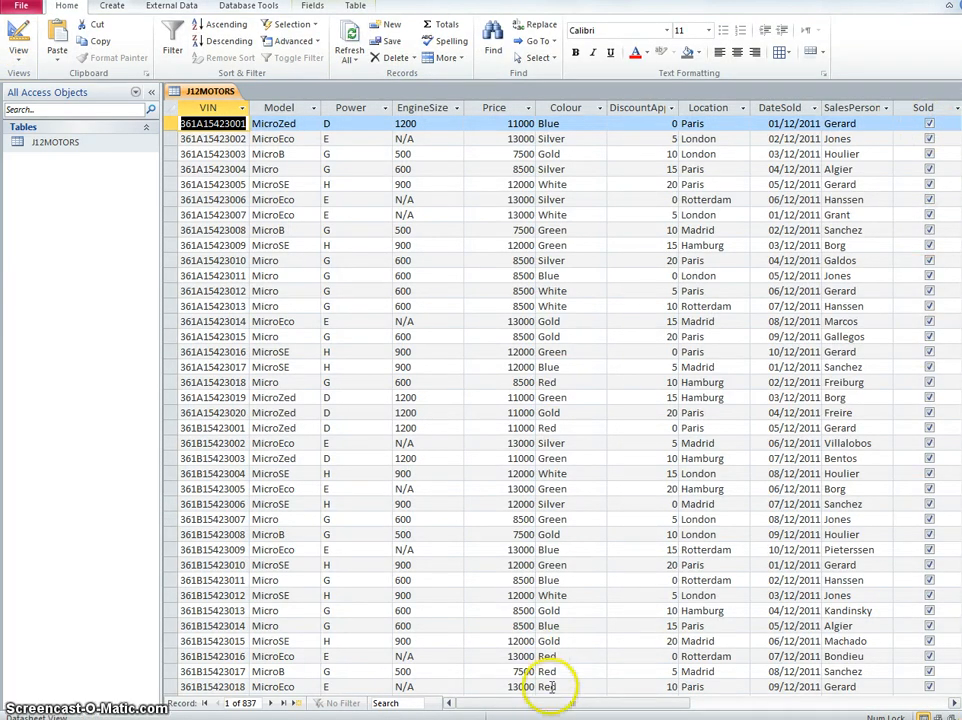
- Set the Sold field's display control to Text Box in Design View, save the table and return to Datasheet View
click(22, 40)
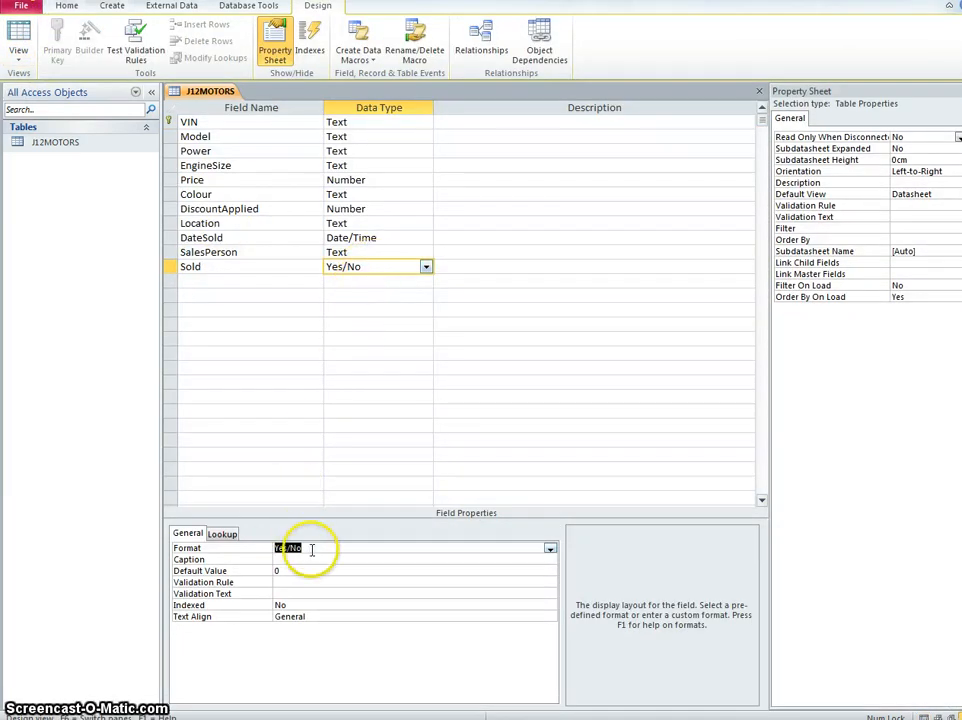
click(222, 535)
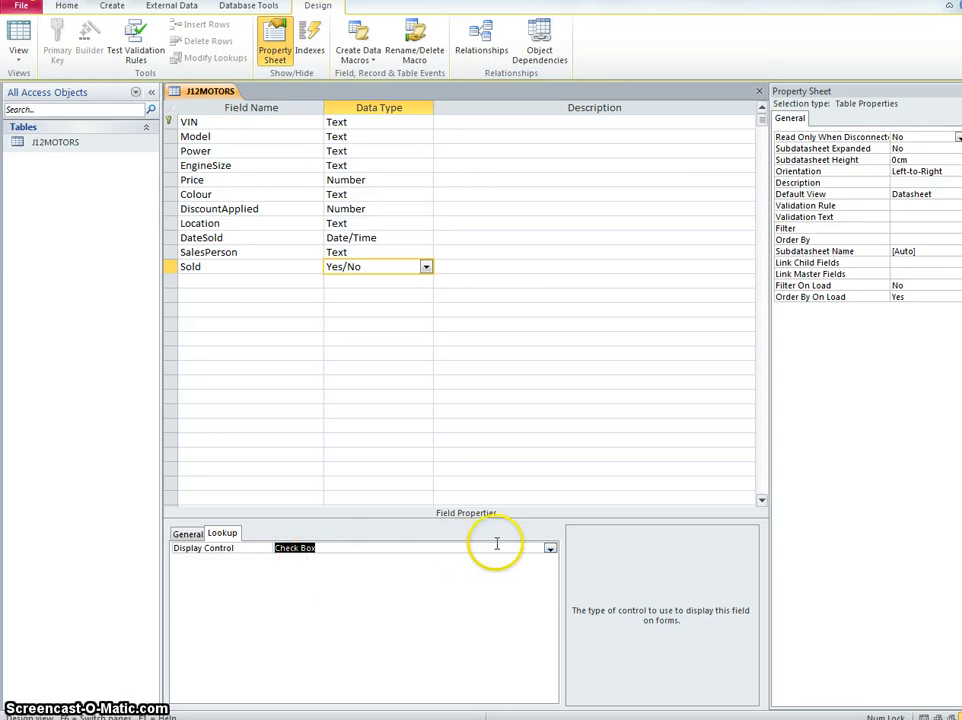
click(550, 548)
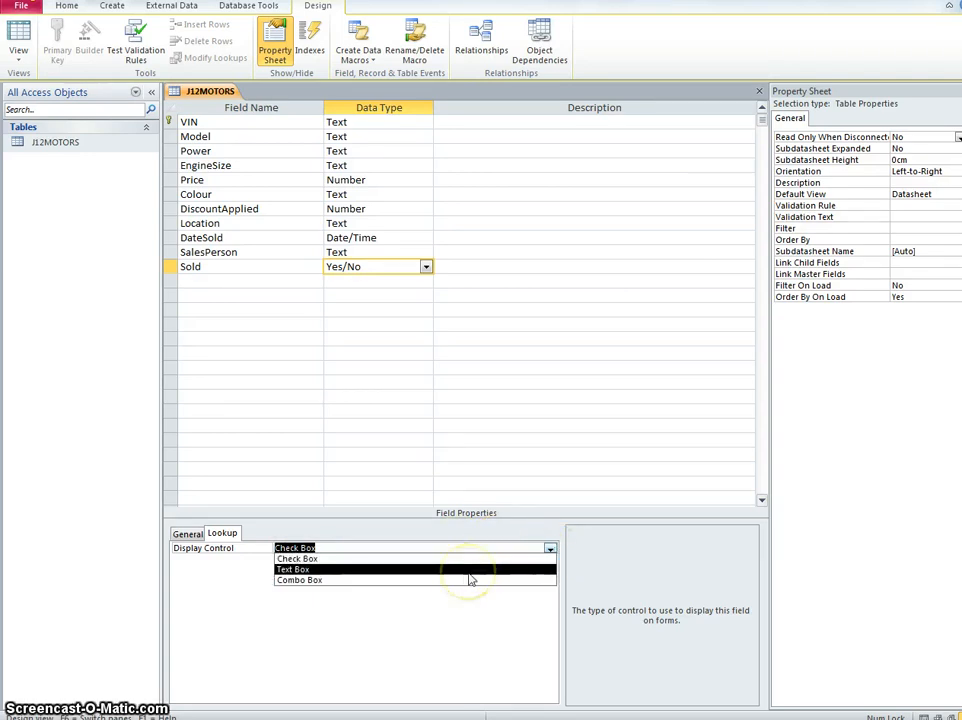
click(470, 571)
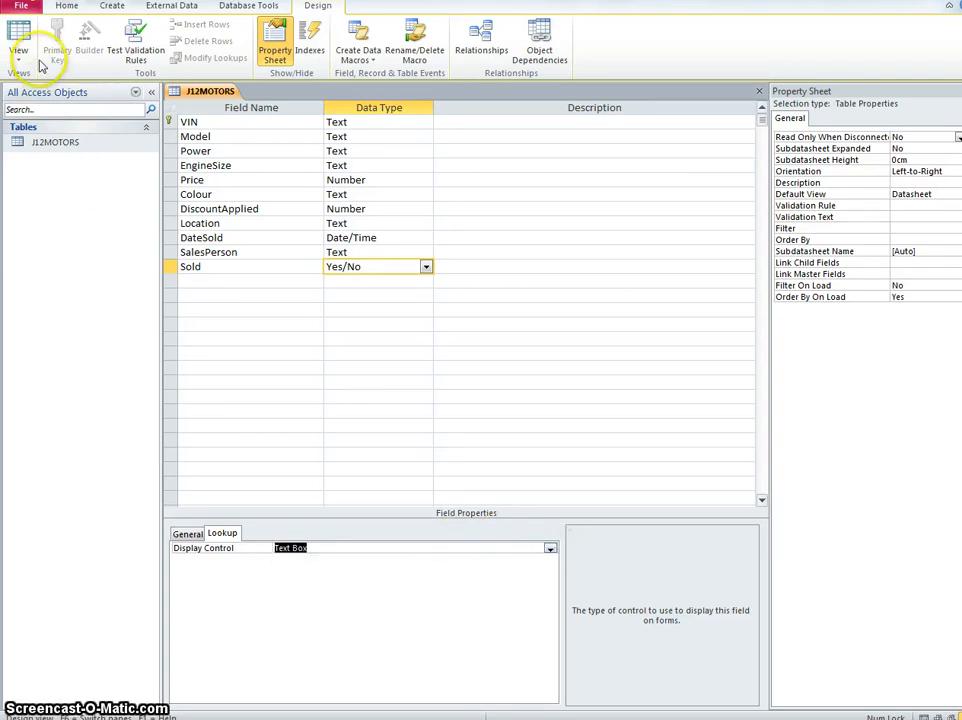
click(187, 533)
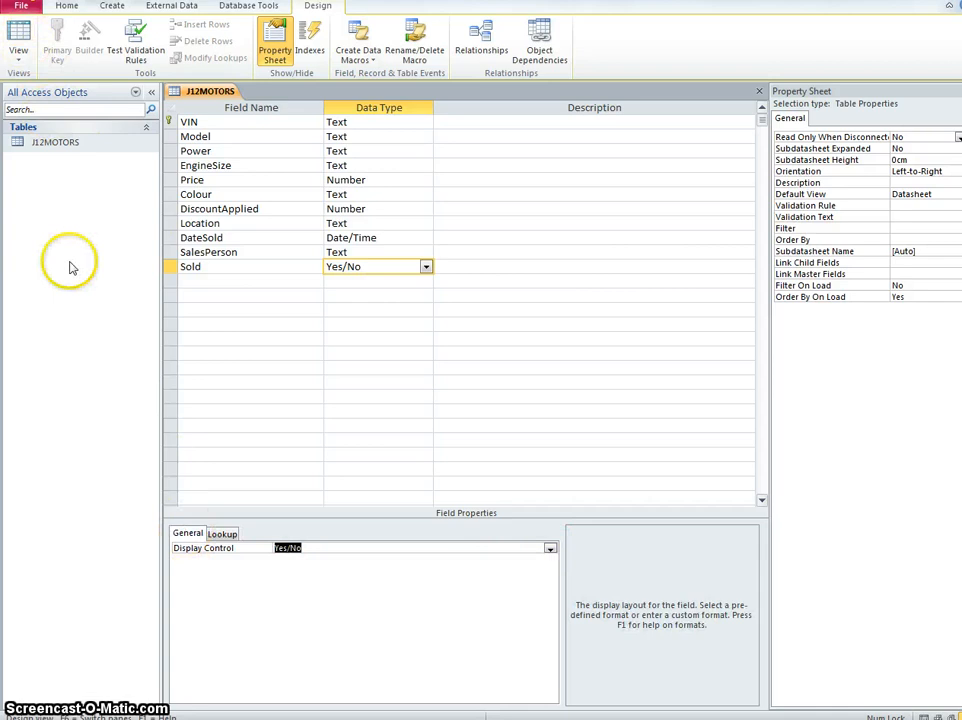
click(18, 38)
click(459, 399)
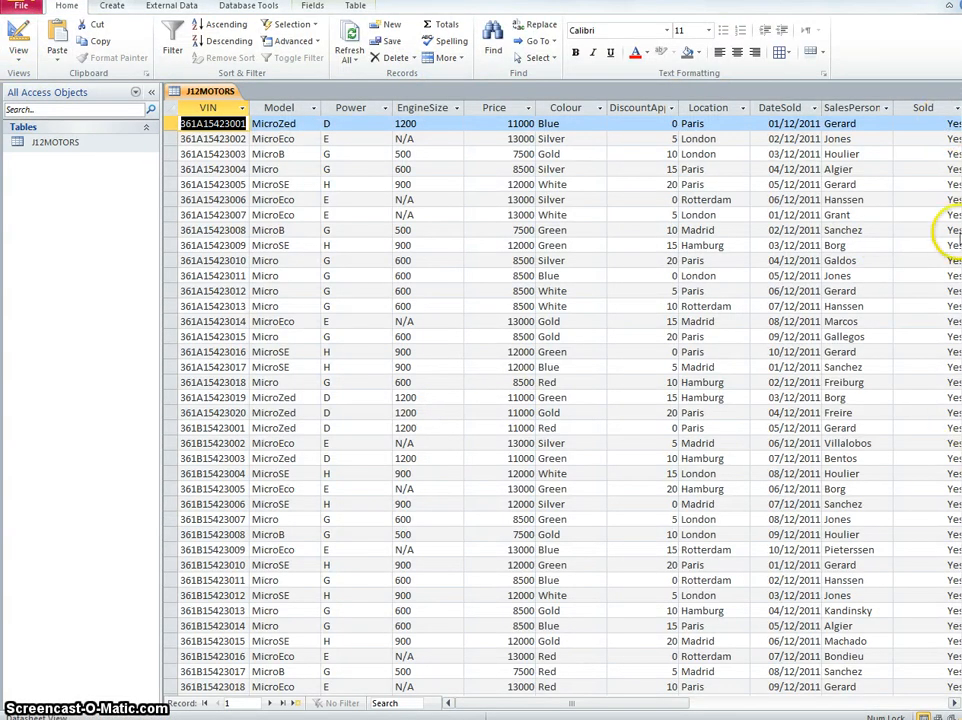
- Examine the Sold values down through the records and review the exam paper's field and data type requirements
scroll(925, 305, down, 19)
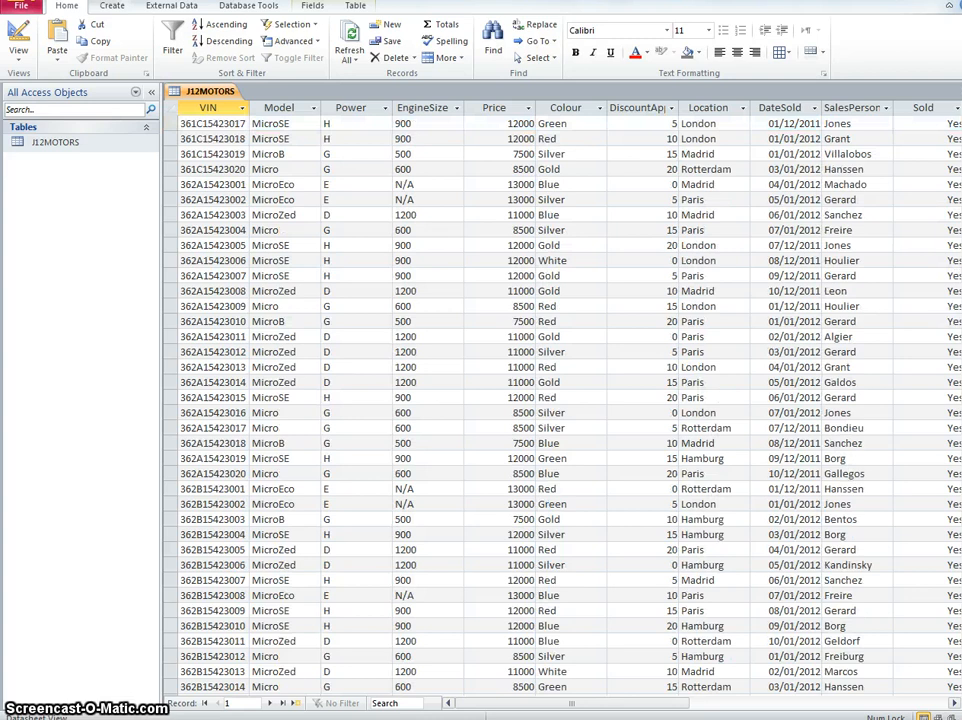
scroll(948, 352, down, 17)
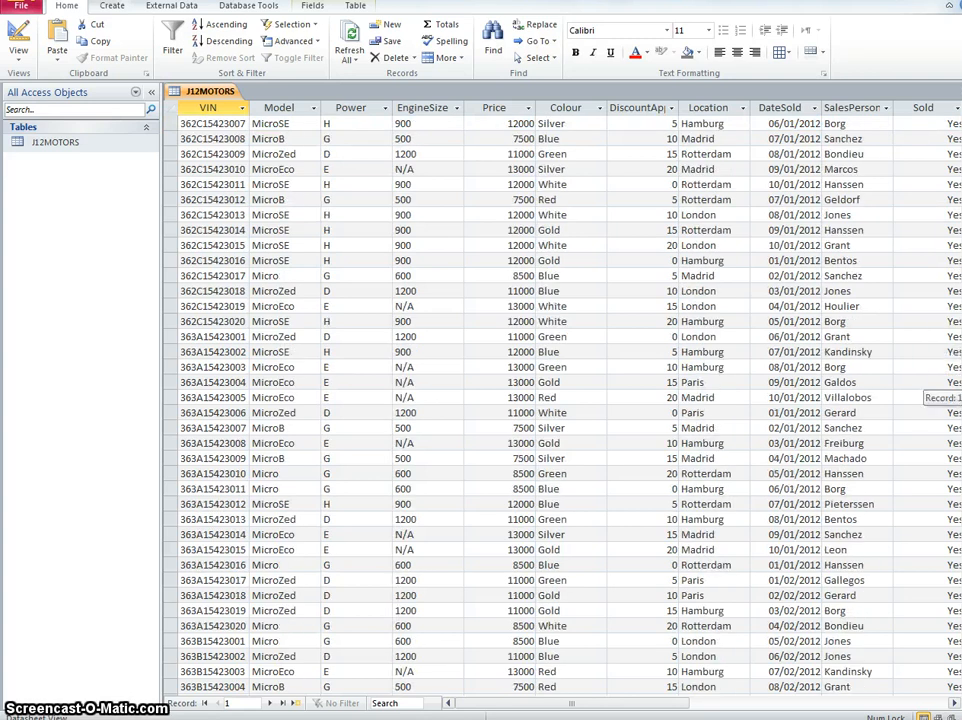
scroll(948, 400, down, 20)
scroll(948, 400, down, 20)
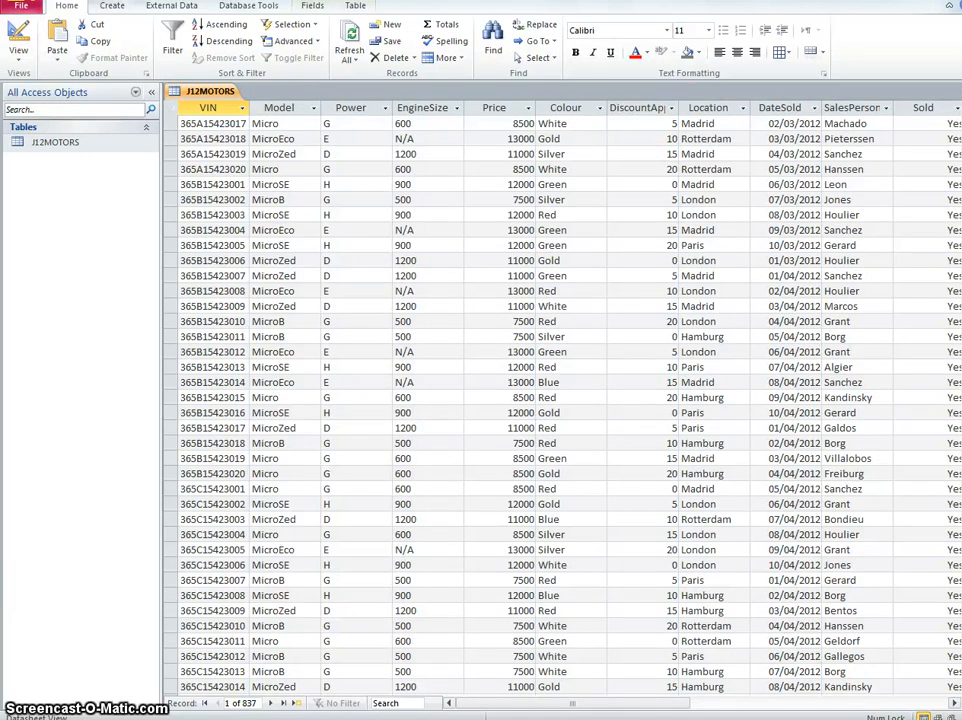
mouse_move(284, 719)
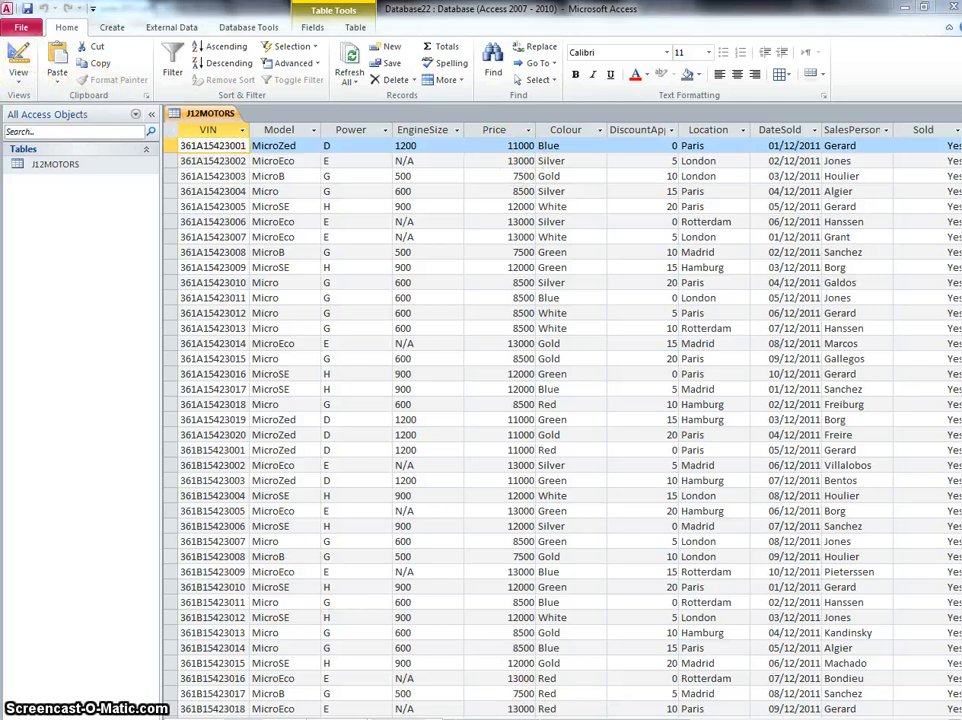
key(alt+Tab)
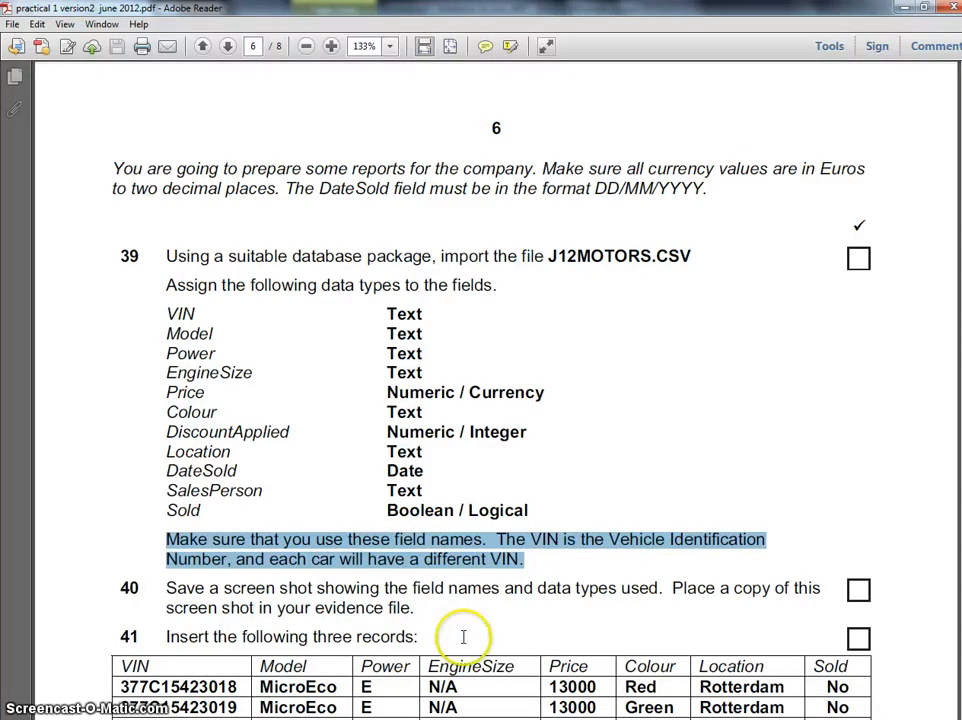
mouse_move(383, 719)
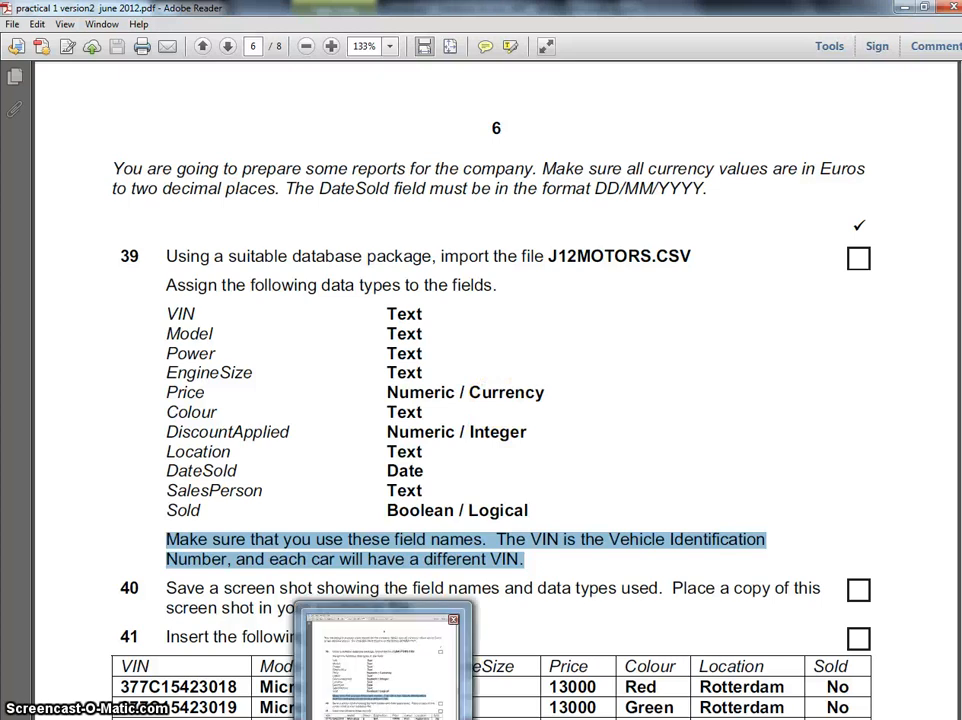
click(440, 719)
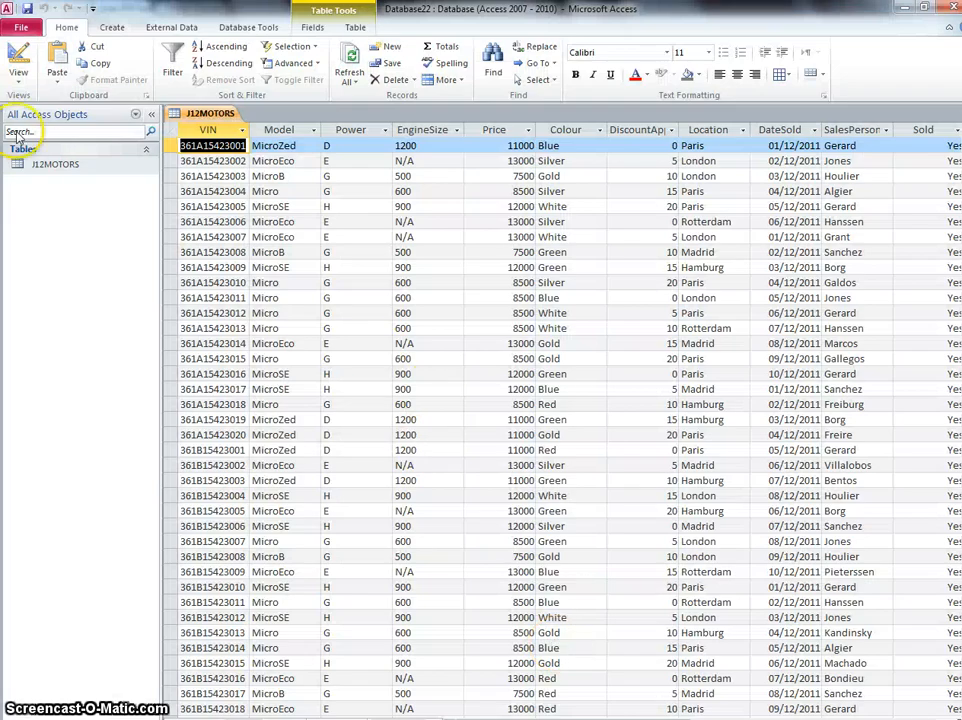
- Change the Price field's data type to Currency in the J12MOTORS table's Design View
click(18, 76)
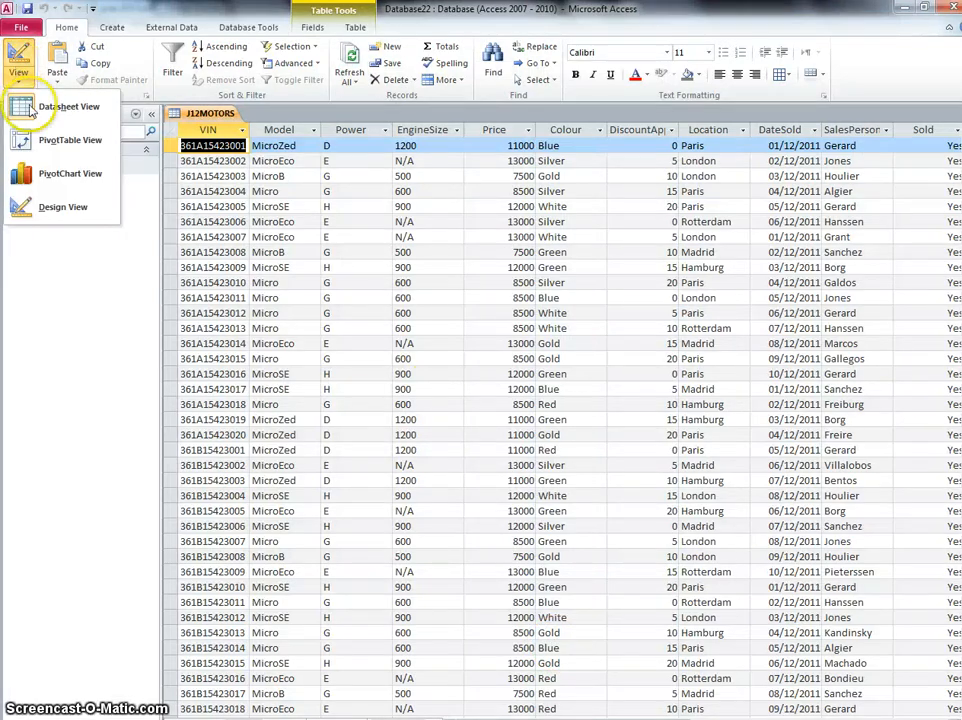
click(50, 205)
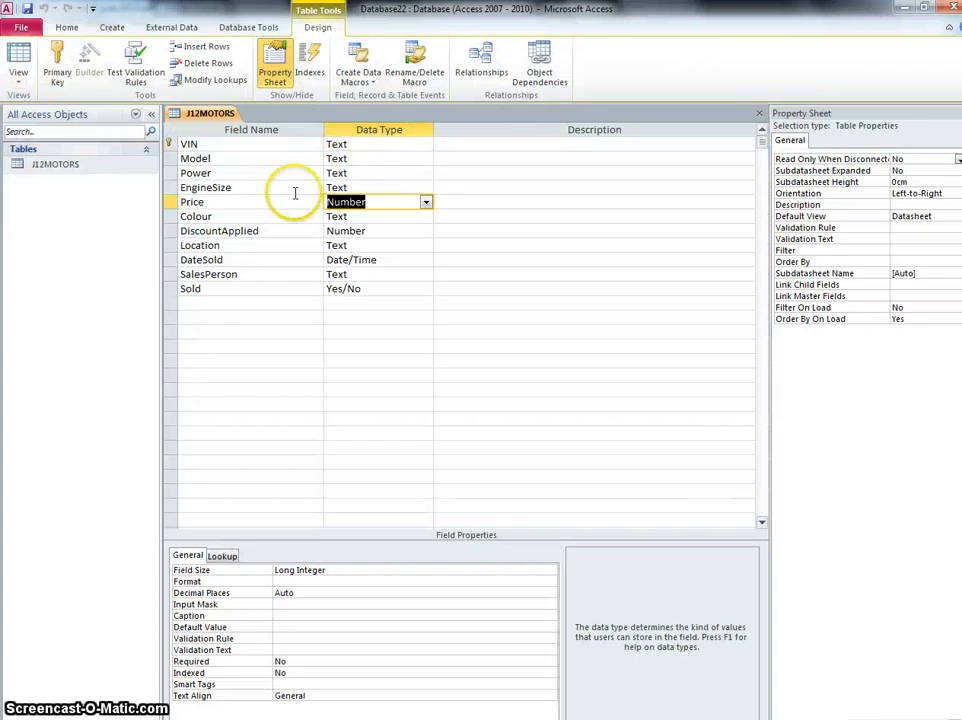
click(426, 203)
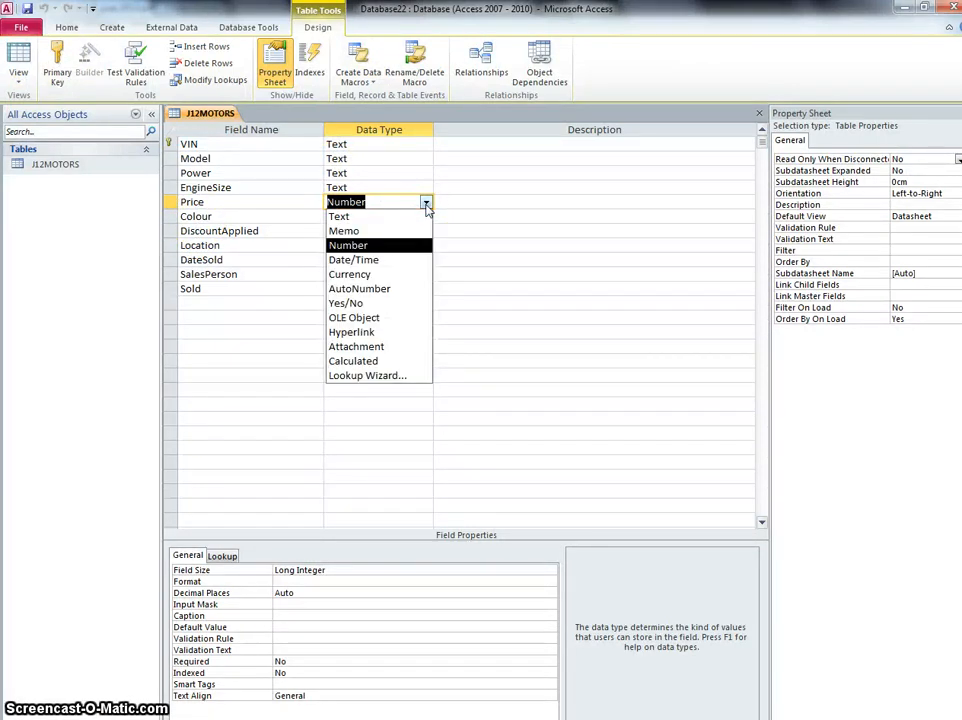
click(369, 276)
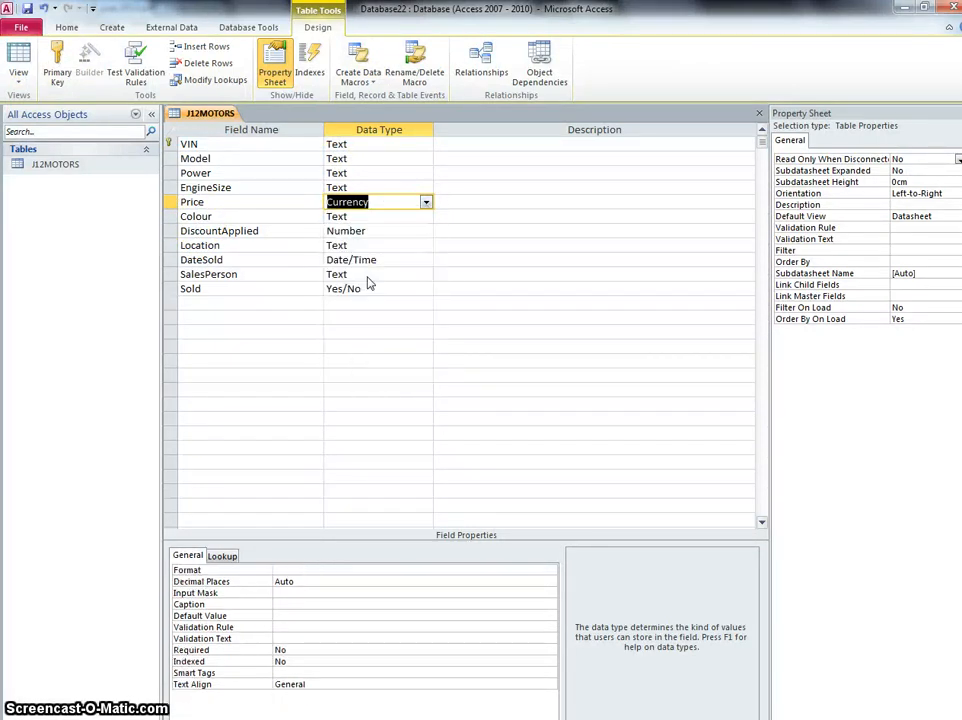
- Try to set the Price field's format to Euro, save the table and return to Datasheet View
click(324, 571)
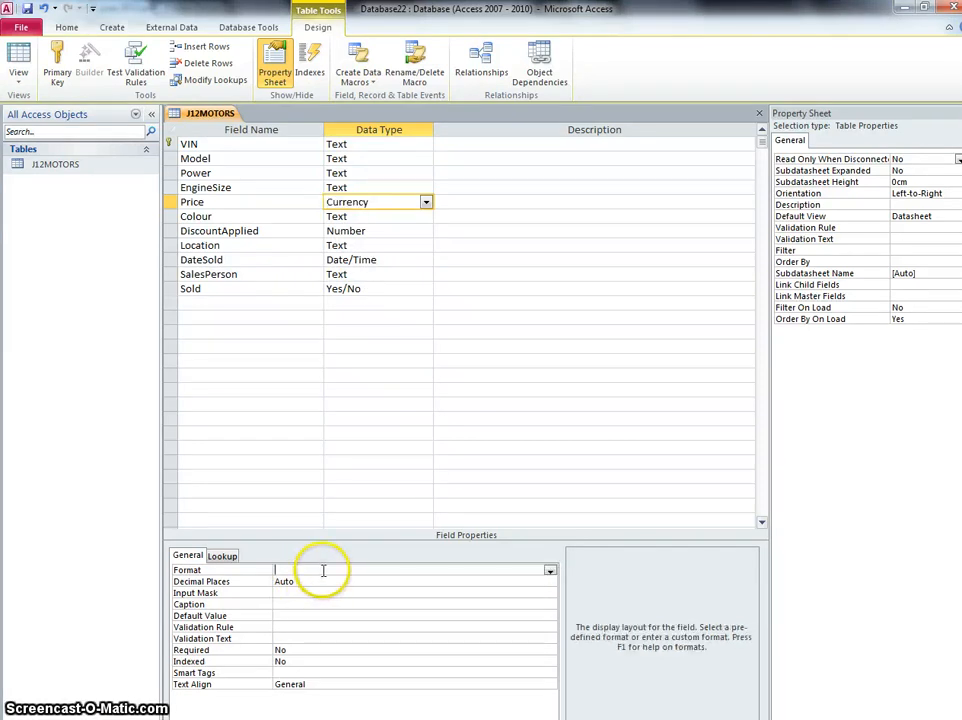
click(550, 572)
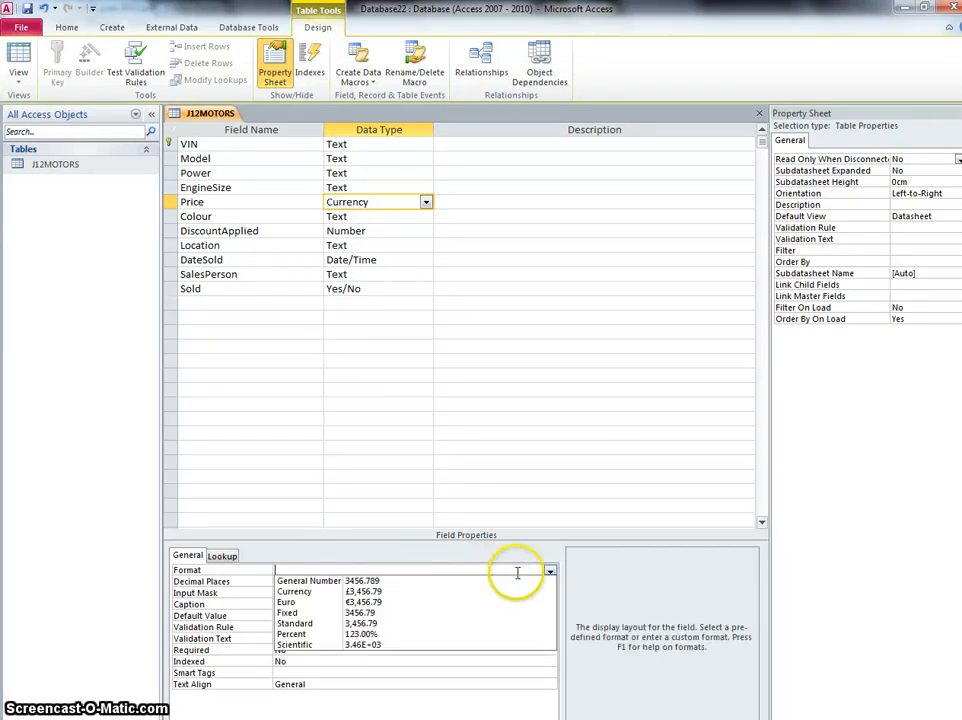
click(349, 602)
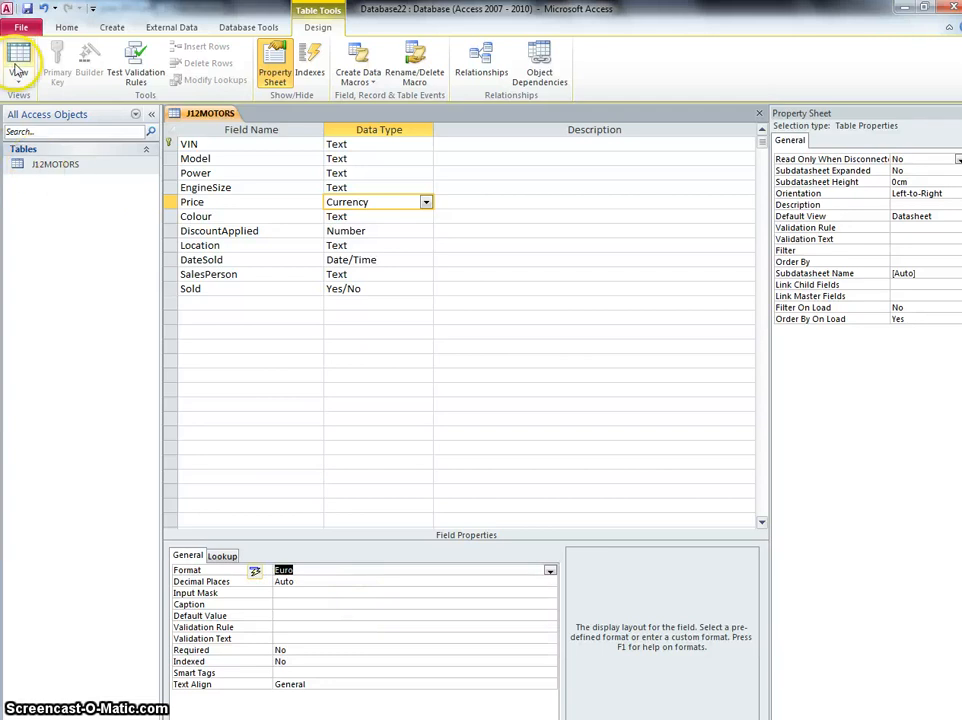
click(18, 70)
click(459, 421)
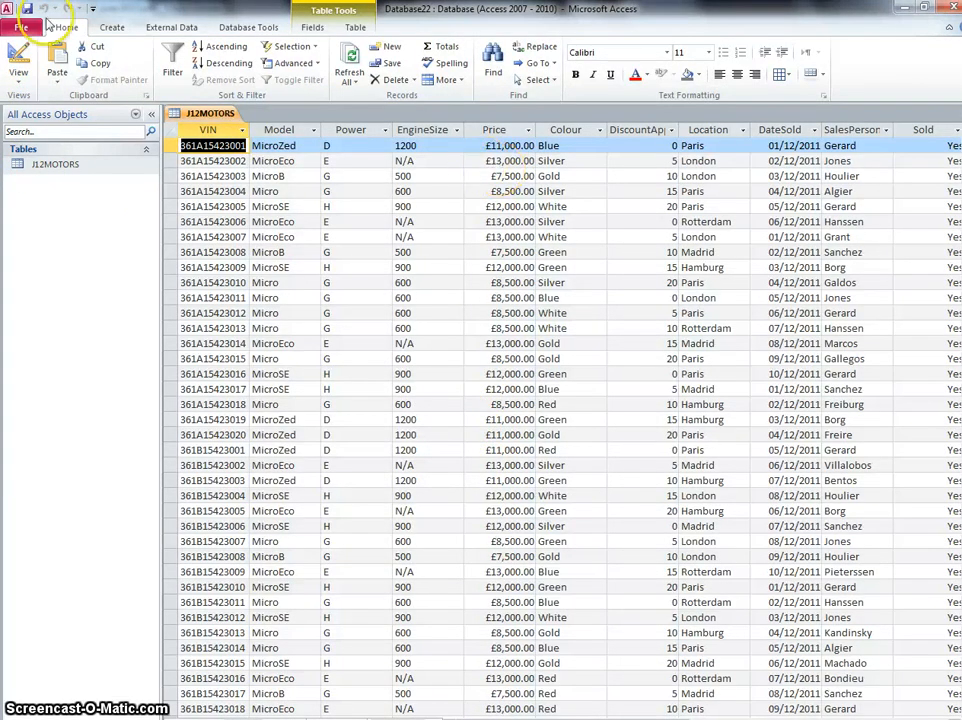
- Reapply the Euro format to the Price field in Design View, save the table and show the records in Datasheet View
click(22, 75)
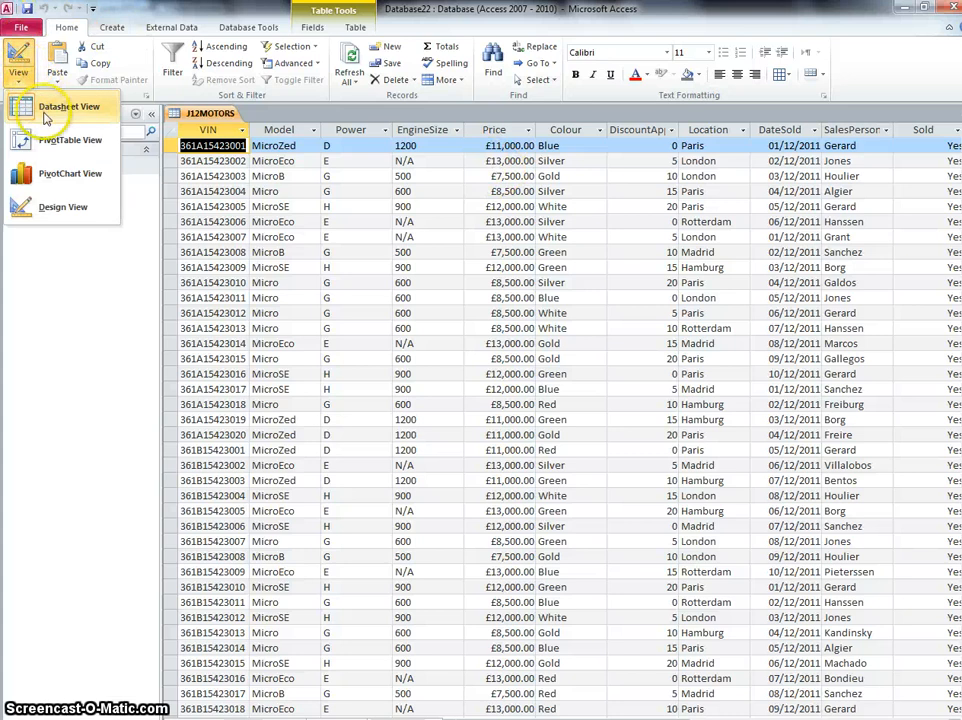
click(54, 207)
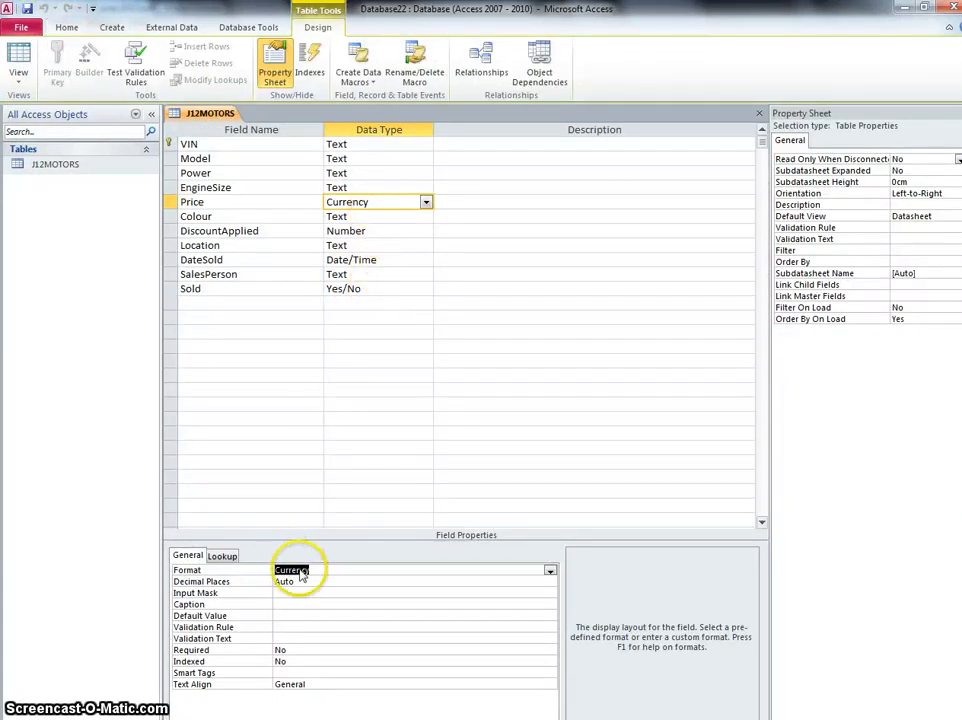
click(365, 570)
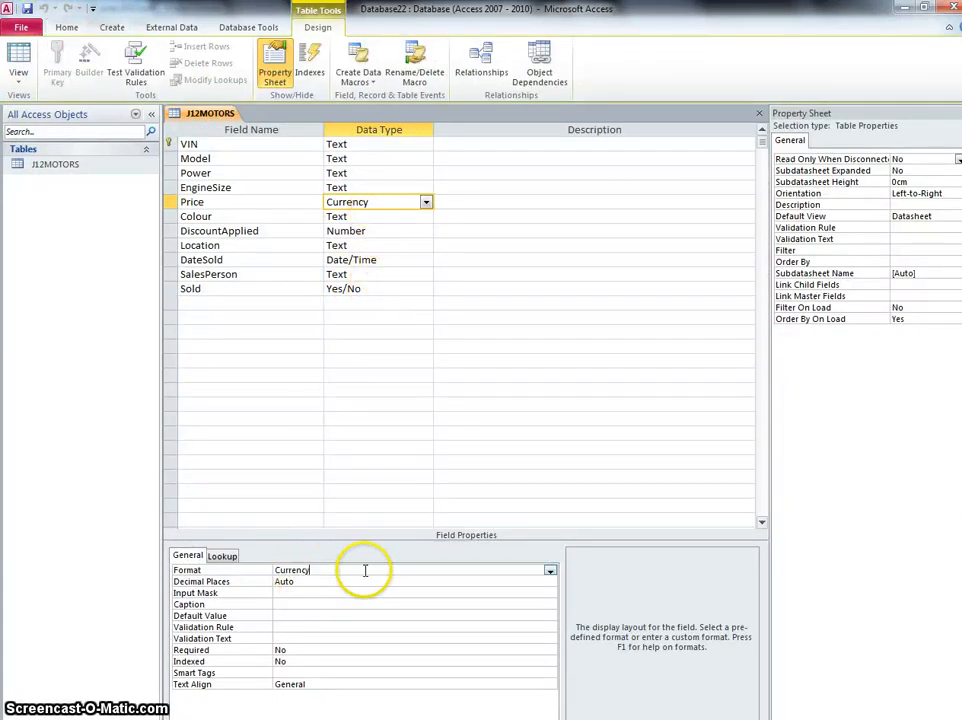
click(549, 570)
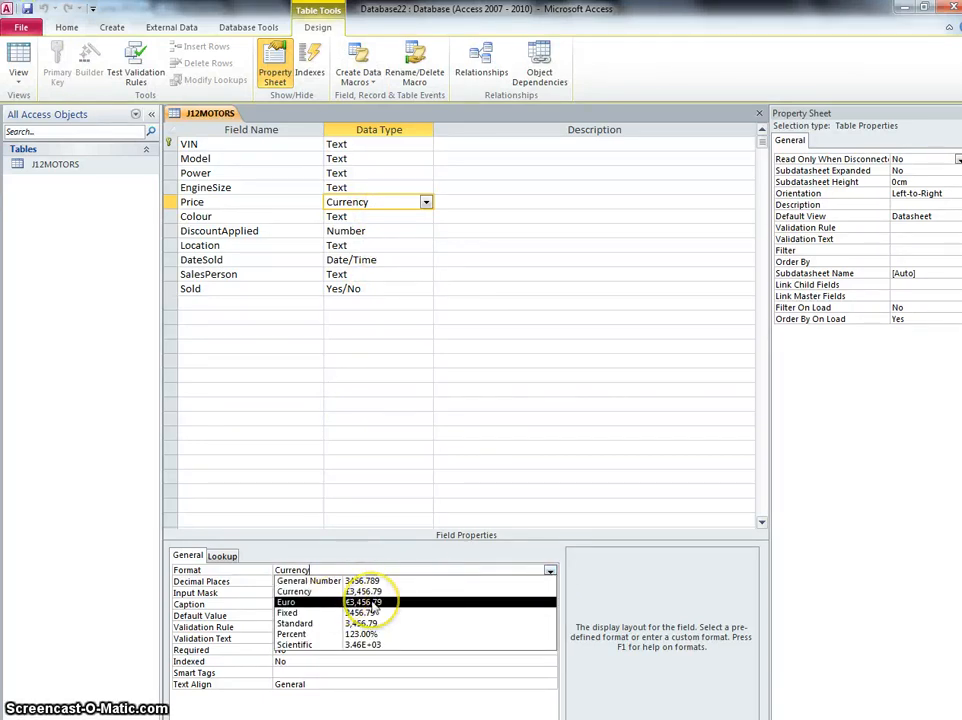
click(372, 603)
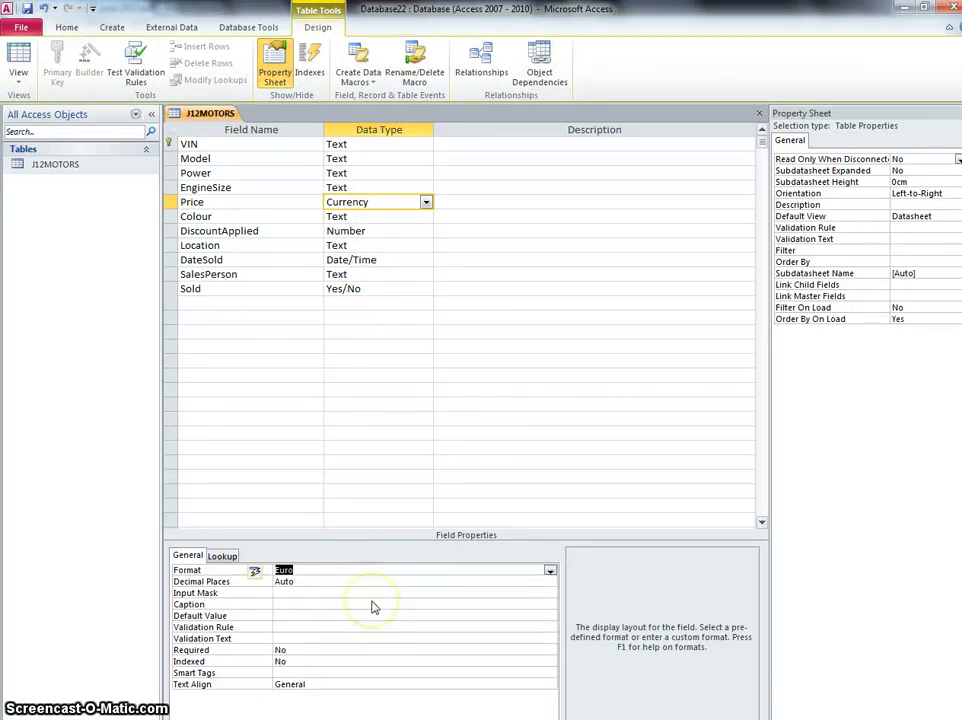
click(18, 68)
click(460, 422)
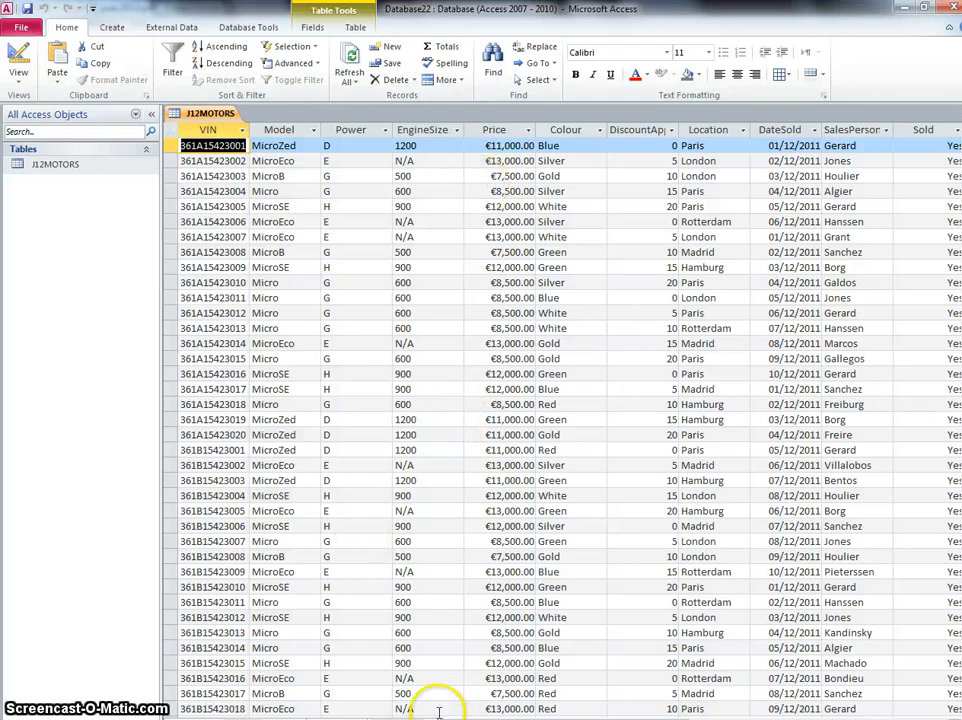
- Check the exam paper's currency and data type requirements, then compare them with the VIN and Price field settings in Design View
key(alt+Tab)
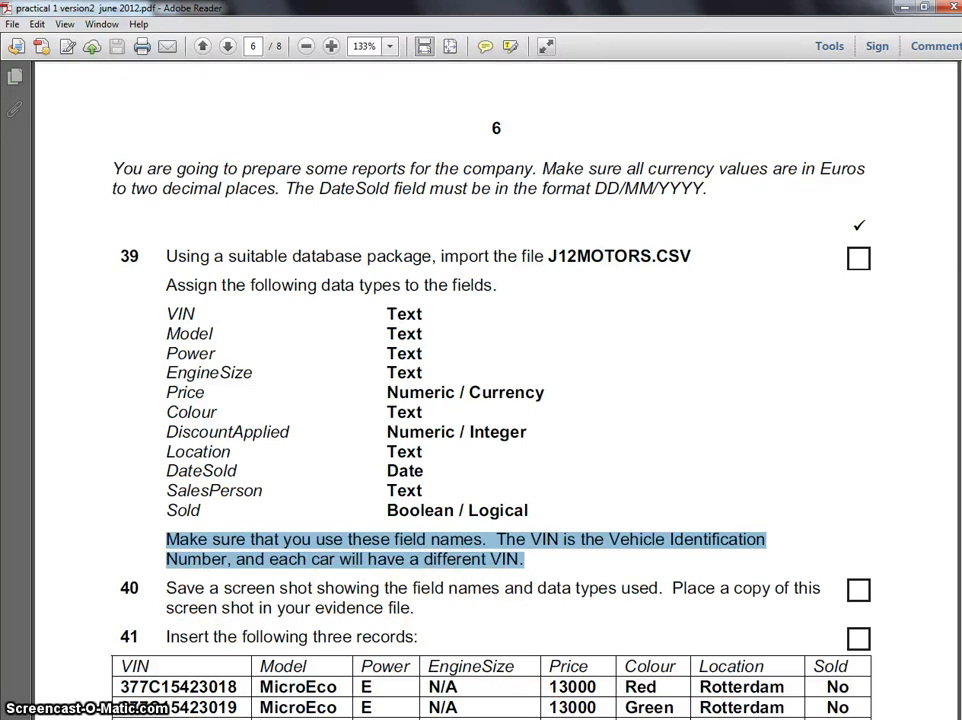
key(alt+Tab)
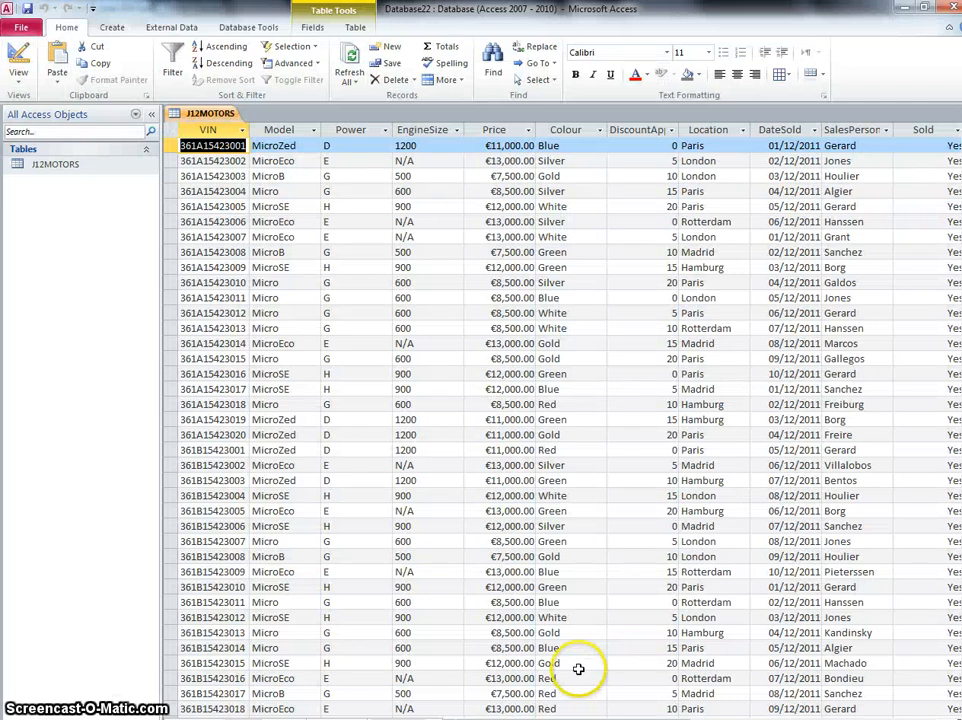
click(18, 70)
click(52, 211)
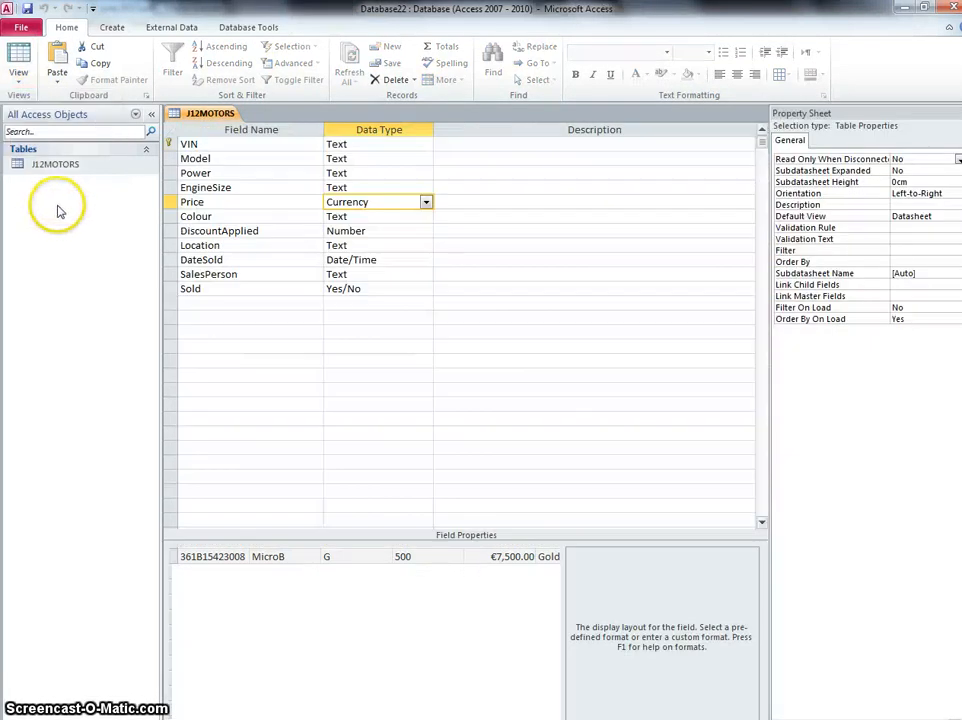
click(394, 144)
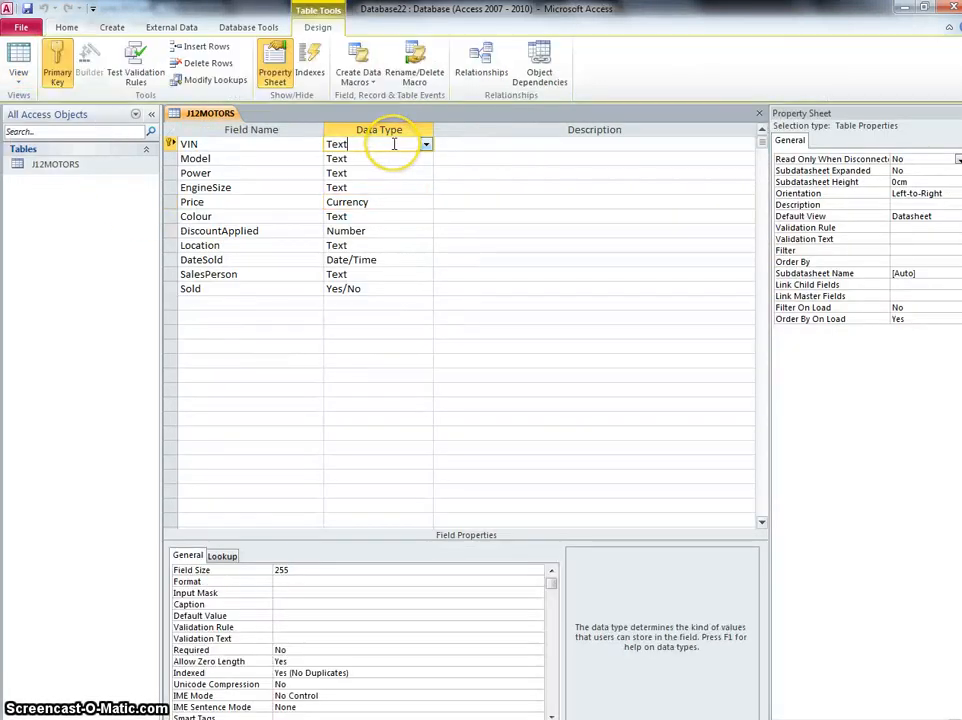
click(379, 201)
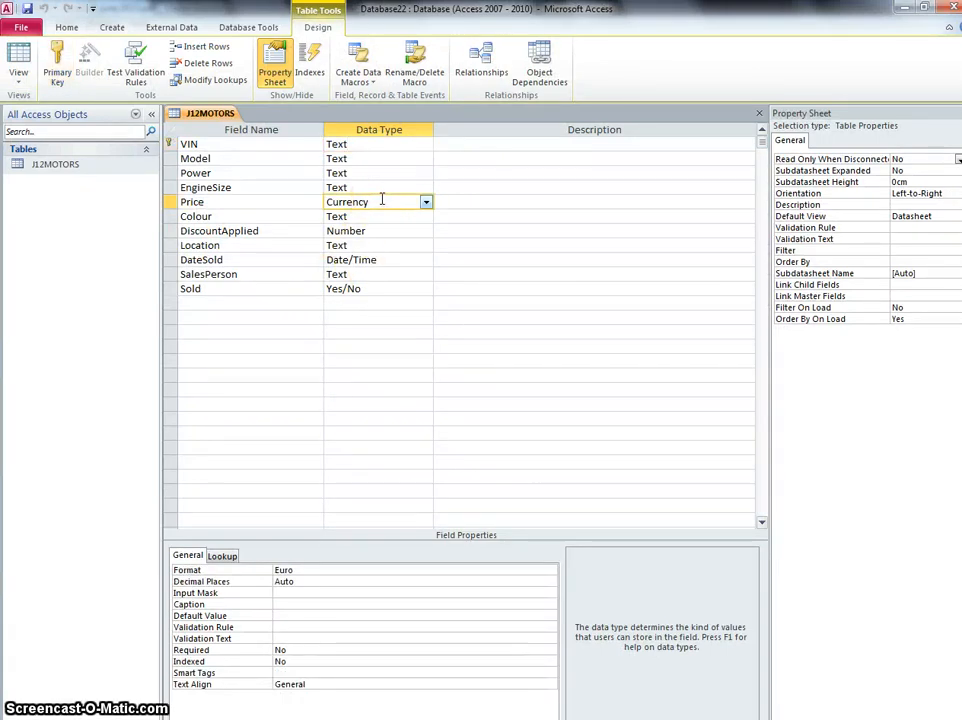